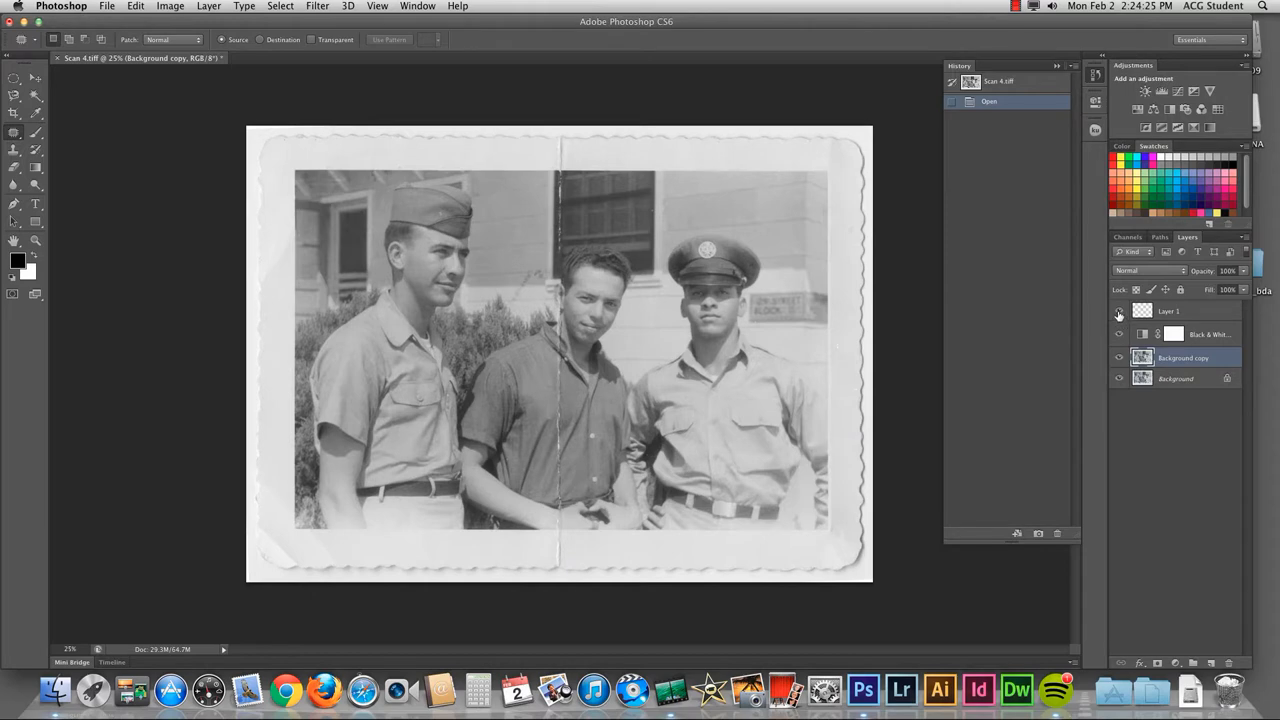
Clone clean dark window-frame texture over the white crease beside the window's lower bar using the Clone Stamp
scroll(556, 368, "up", 5)
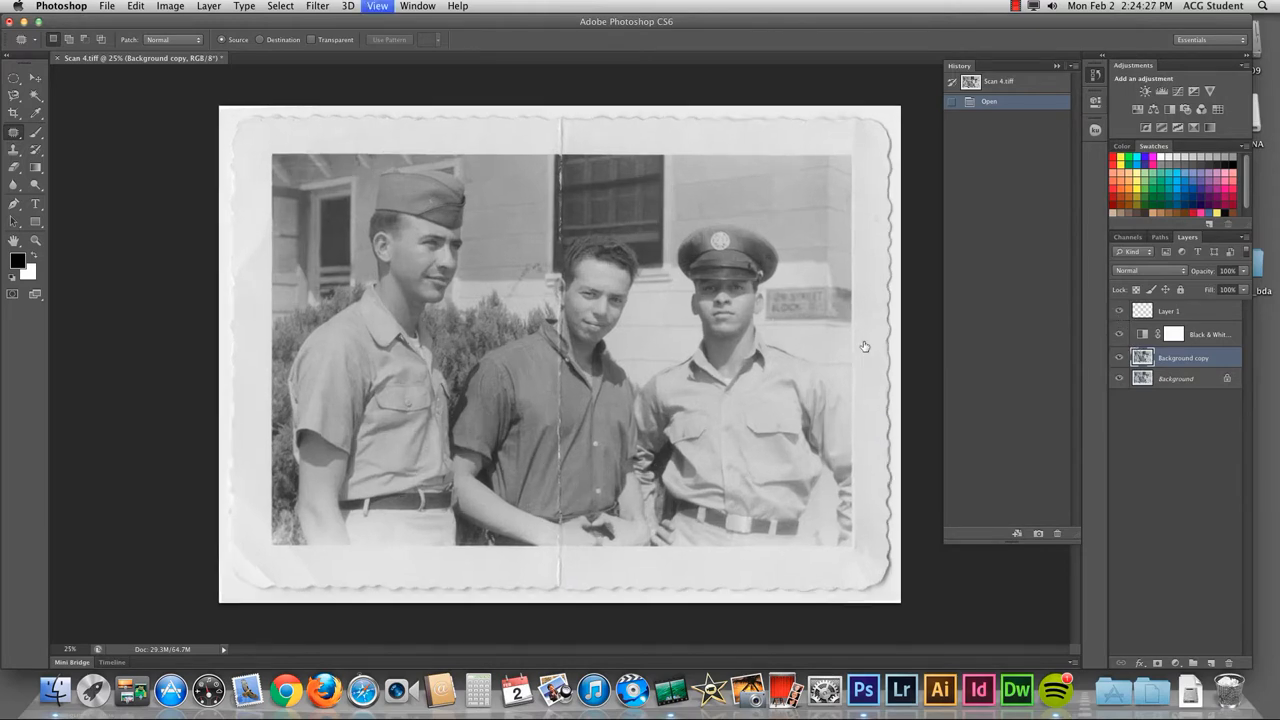
scroll(556, 408, "up", 2)
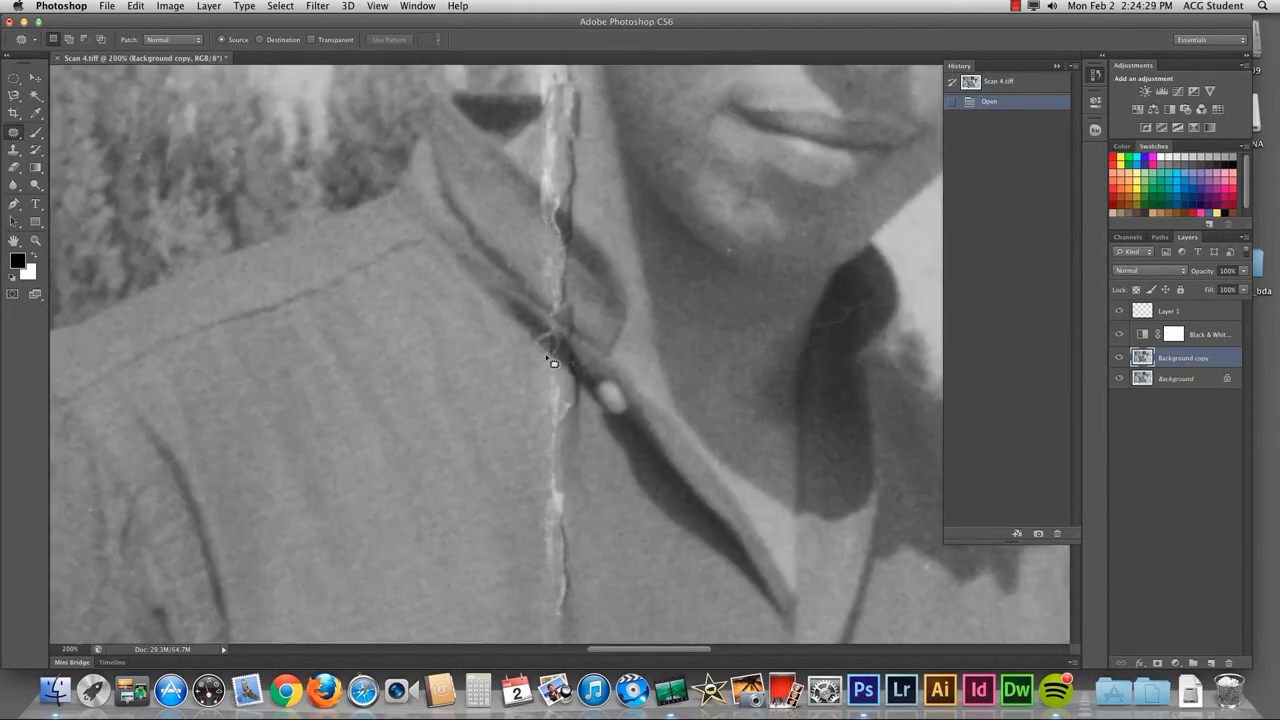
scroll(570, 300, "up", 5)
scroll(580, 226, "up", 5)
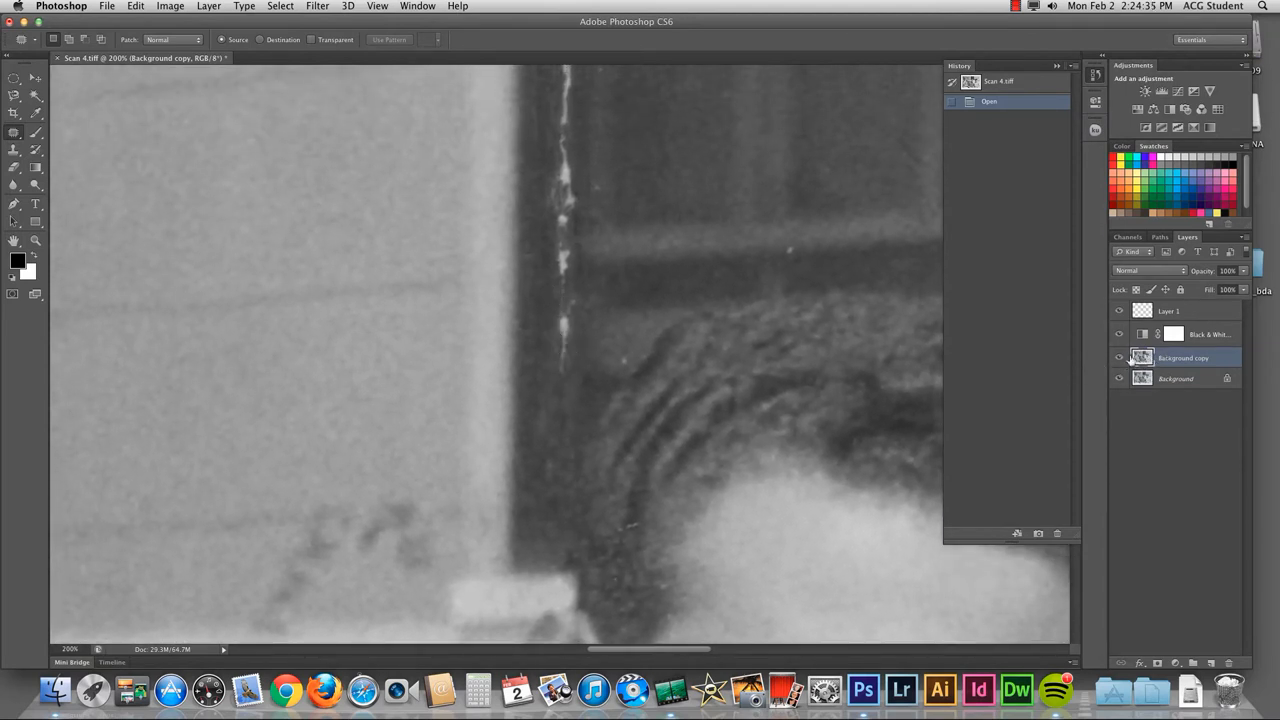
left_click(15, 134)
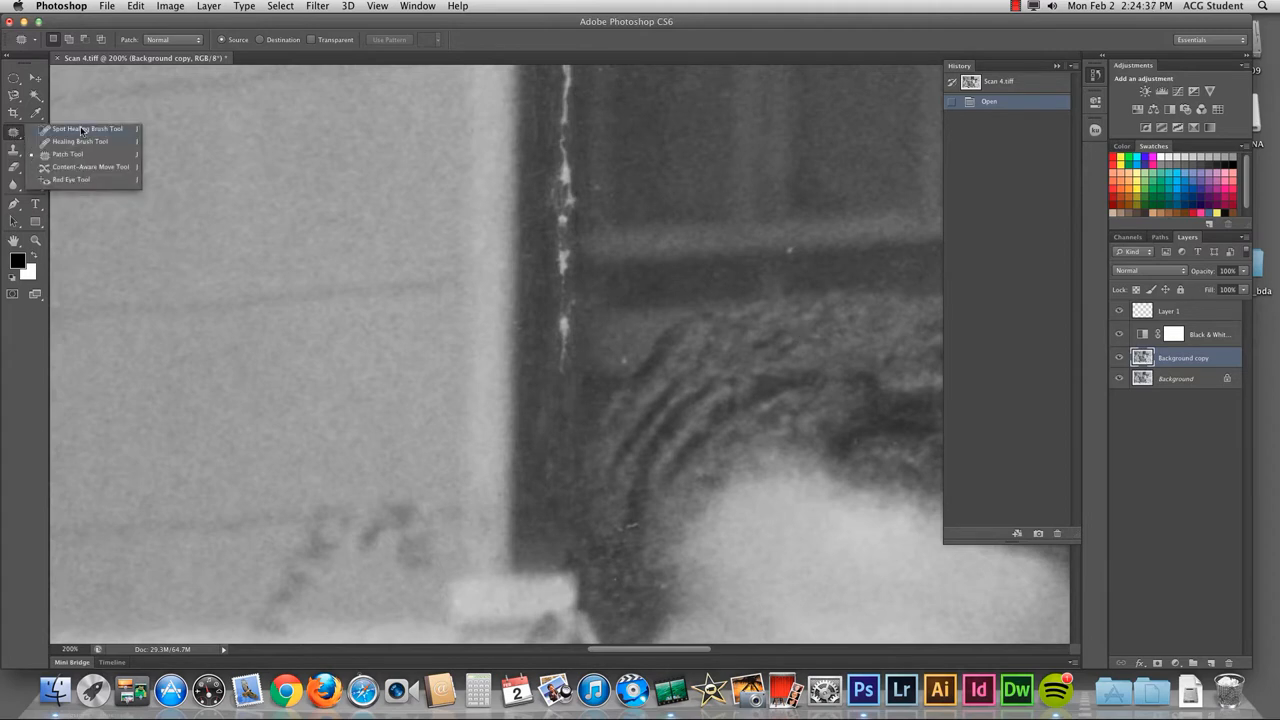
left_click(13, 150)
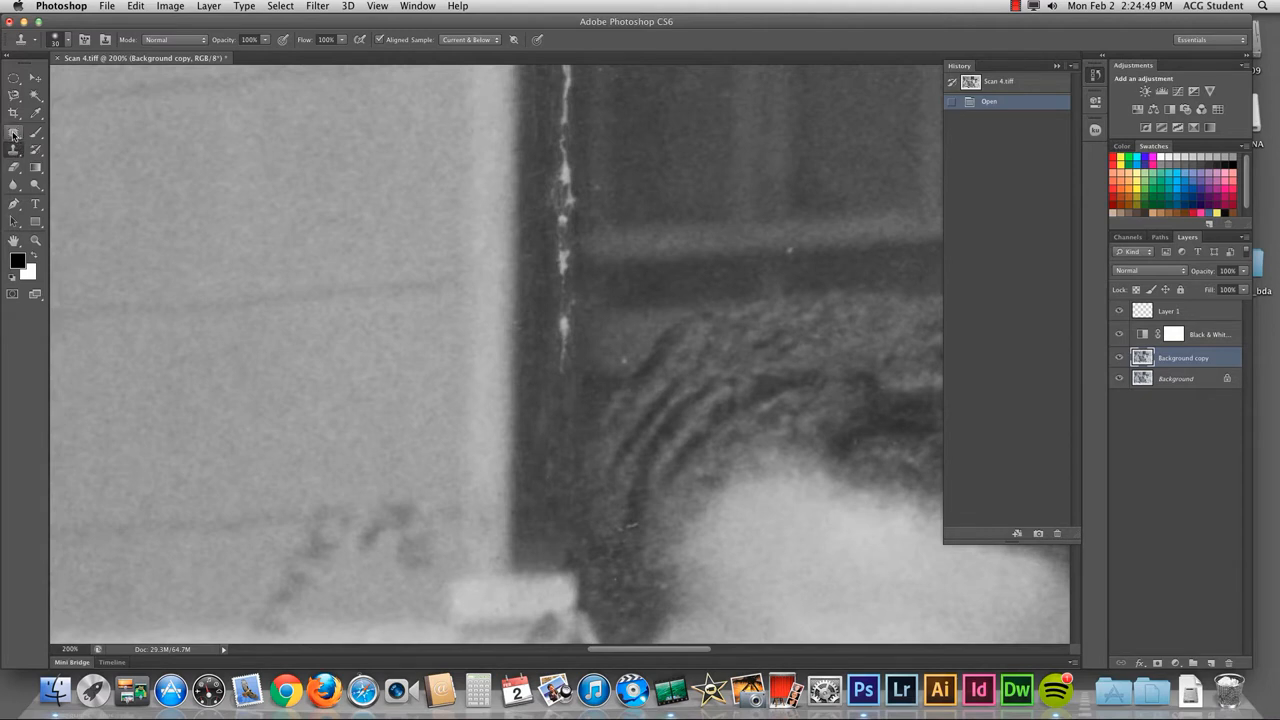
left_click(14, 136)
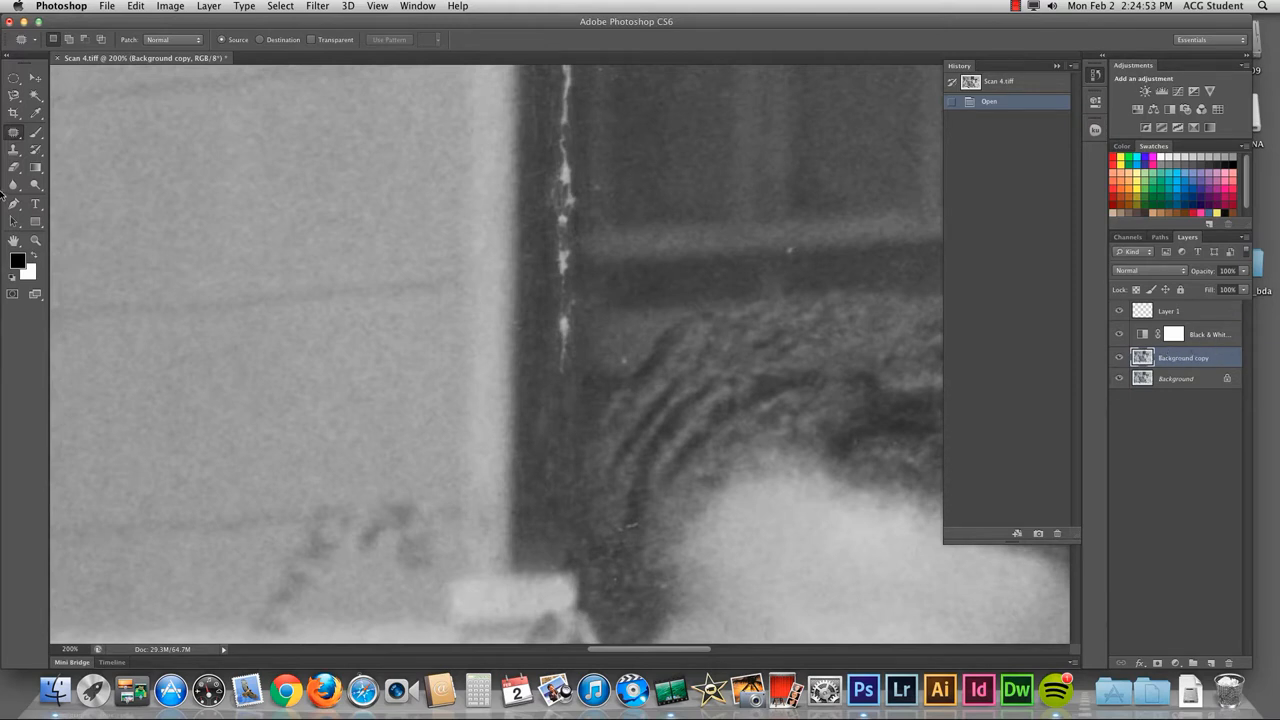
left_click(14, 149)
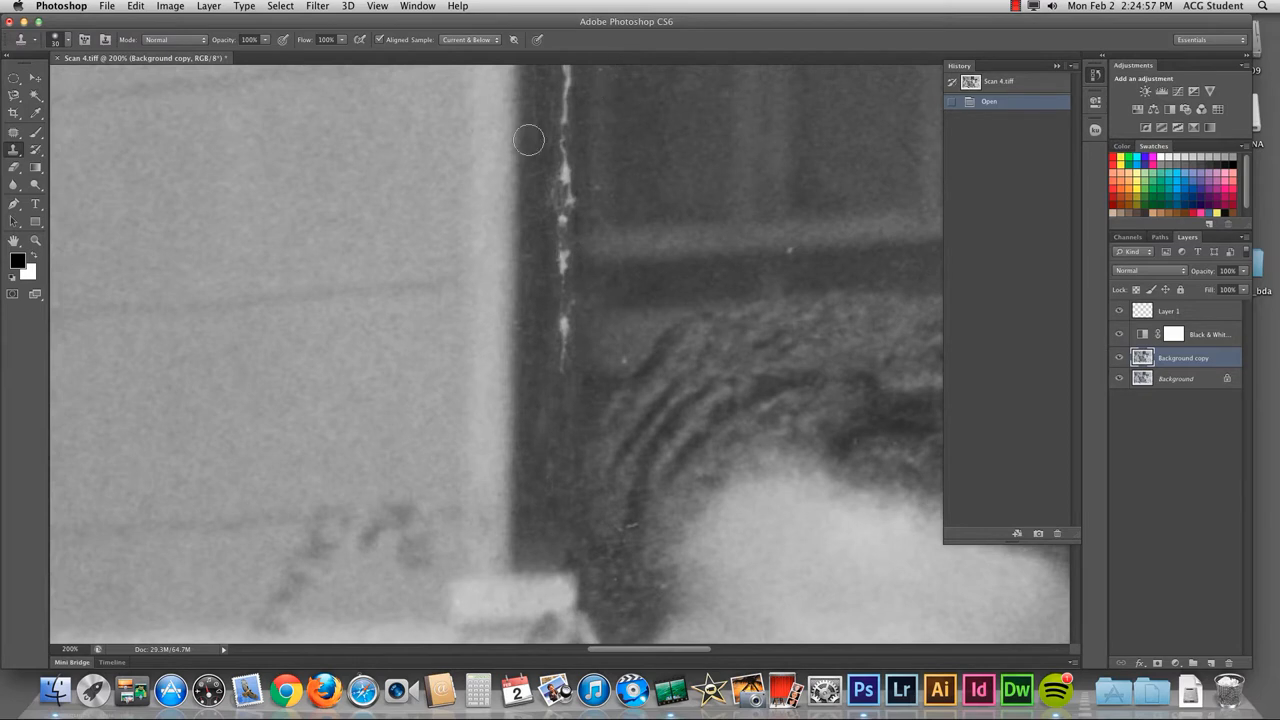
left_click_drag(588, 242, 571, 355)
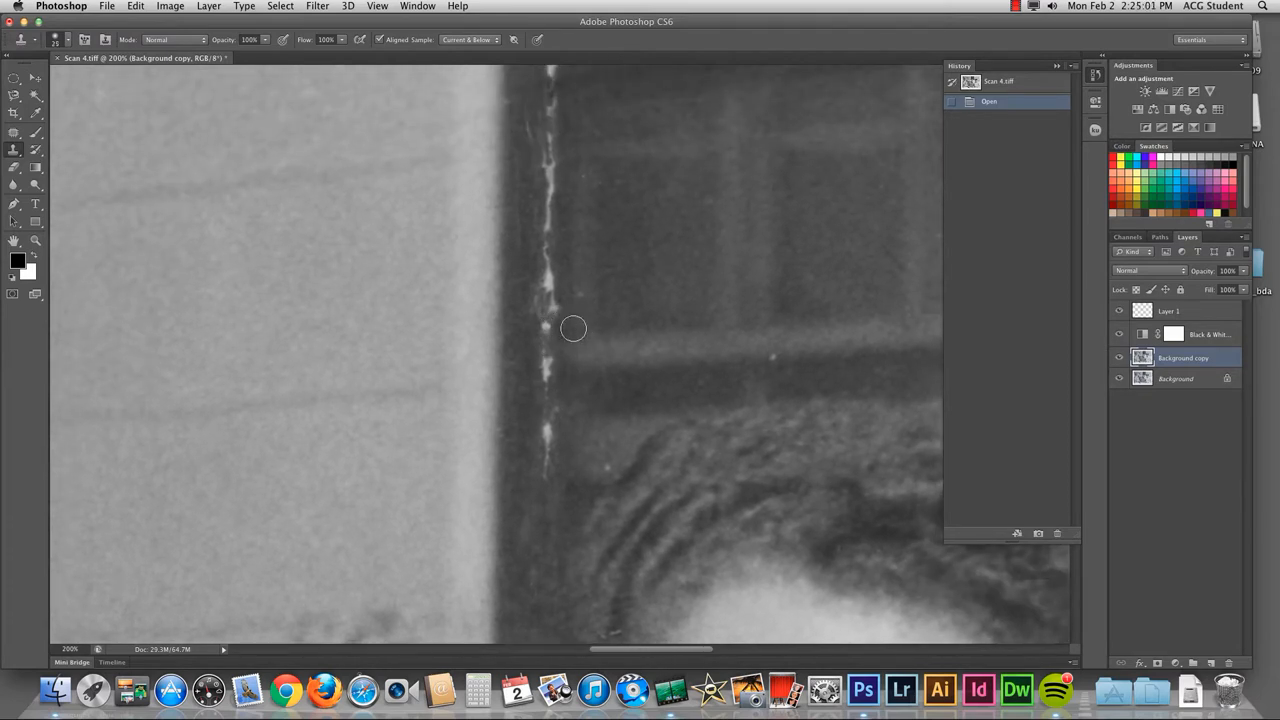
left_click(517, 333, "alt")
left_click_drag(547, 333, 549, 334)
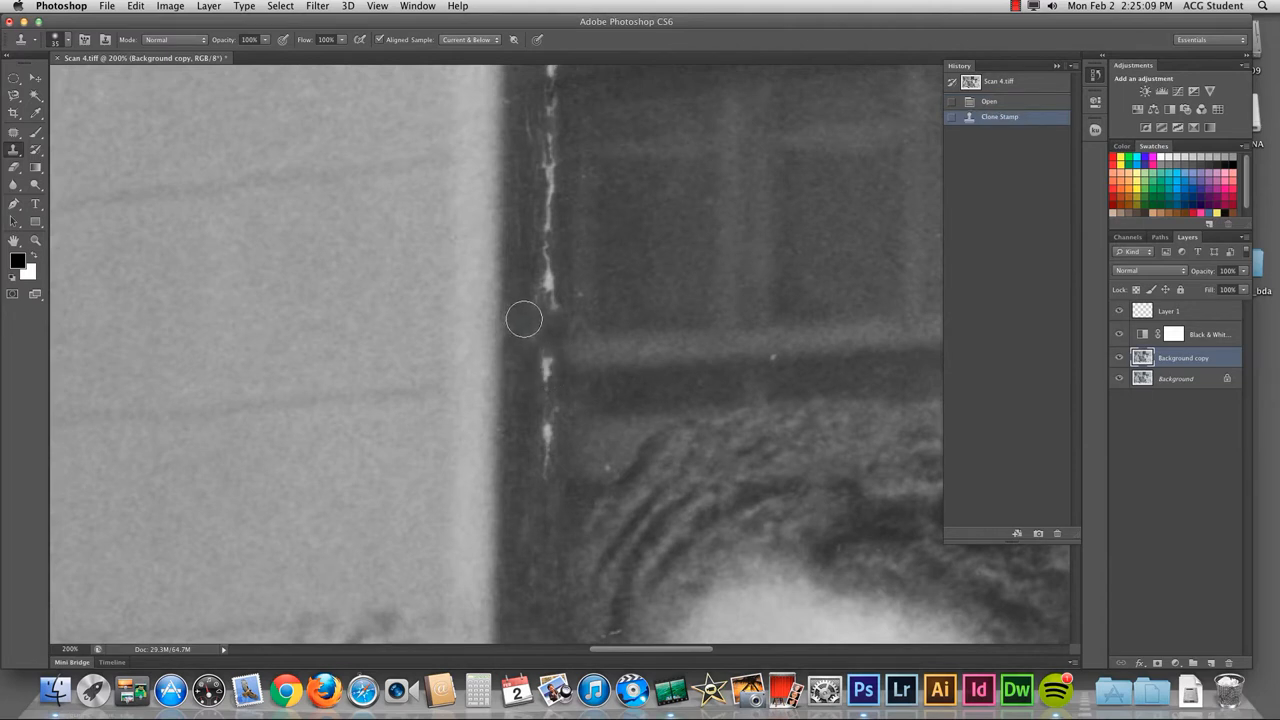
left_click(525, 319)
left_click_drag(528, 334, 530, 334)
Sample the window pane beside the crease and clone it over the crease section higher on the frame
left_click_drag(591, 177, 578, 222)
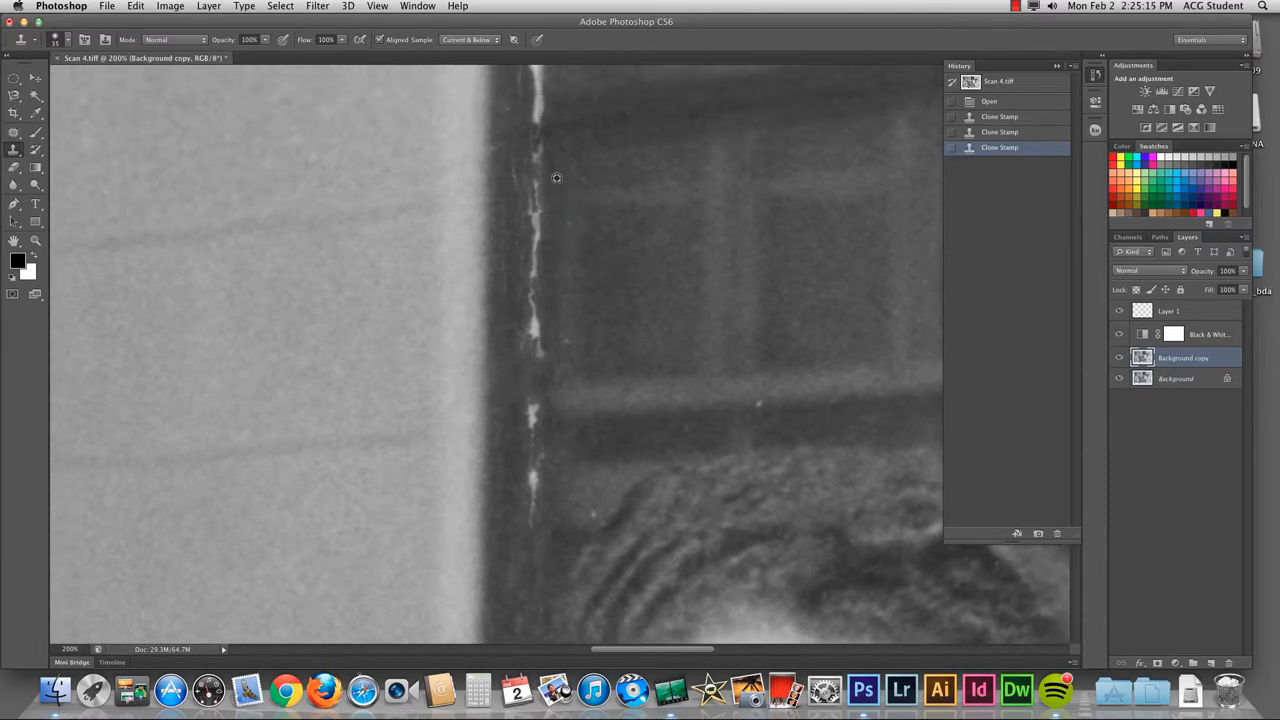
left_click(560, 183, "alt")
left_click_drag(531, 186, 540, 205)
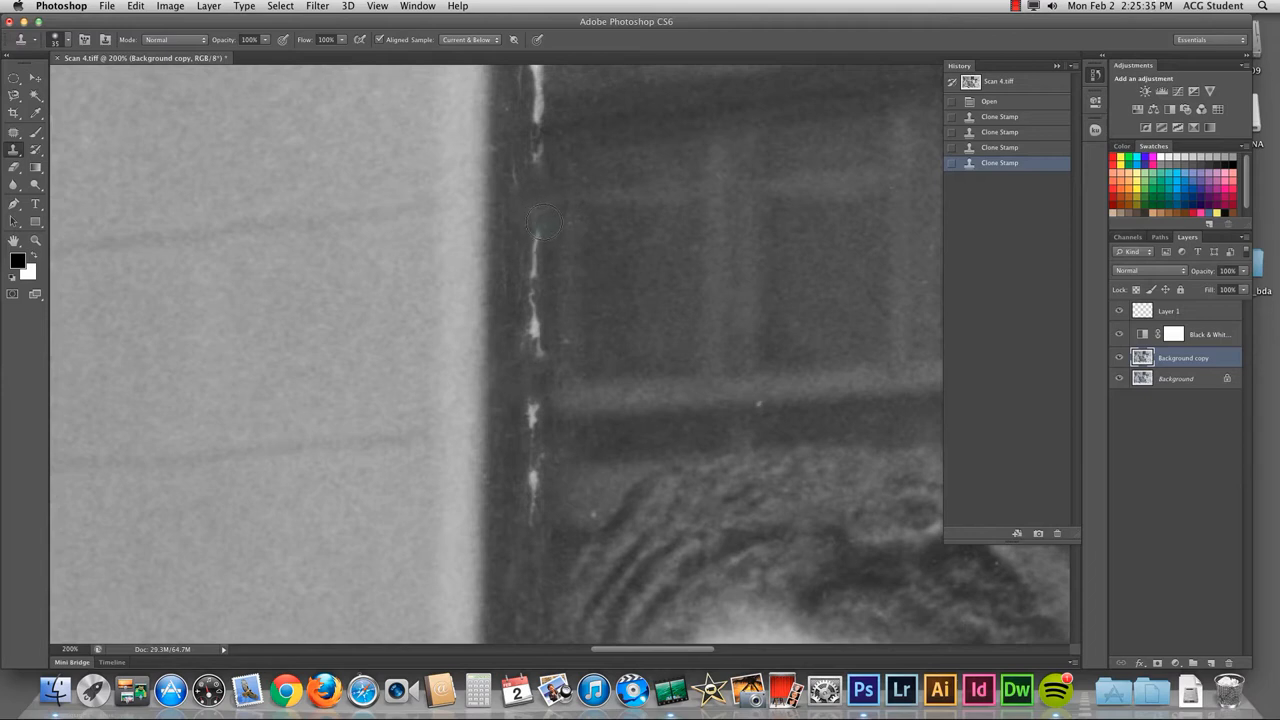
Patch the crease section above the window's lower bar with clean texture using the Patch tool, and deselect
left_click(16, 135)
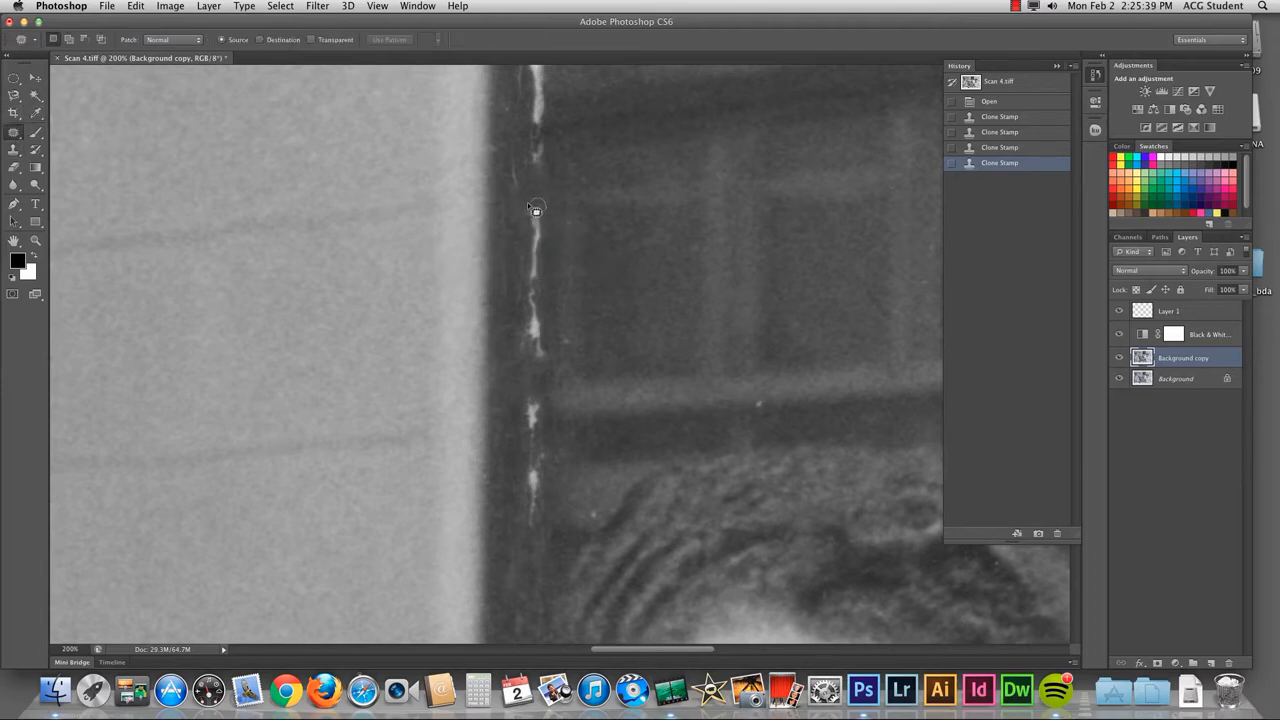
mouse_move(528, 342)
left_mouse_down()
mouse_move(537, 368)
mouse_move(552, 301)
left_mouse_up()
left_click_drag(555, 242, 551, 210)
left_click_drag(549, 281, 562, 284)
key("ctrl+d")
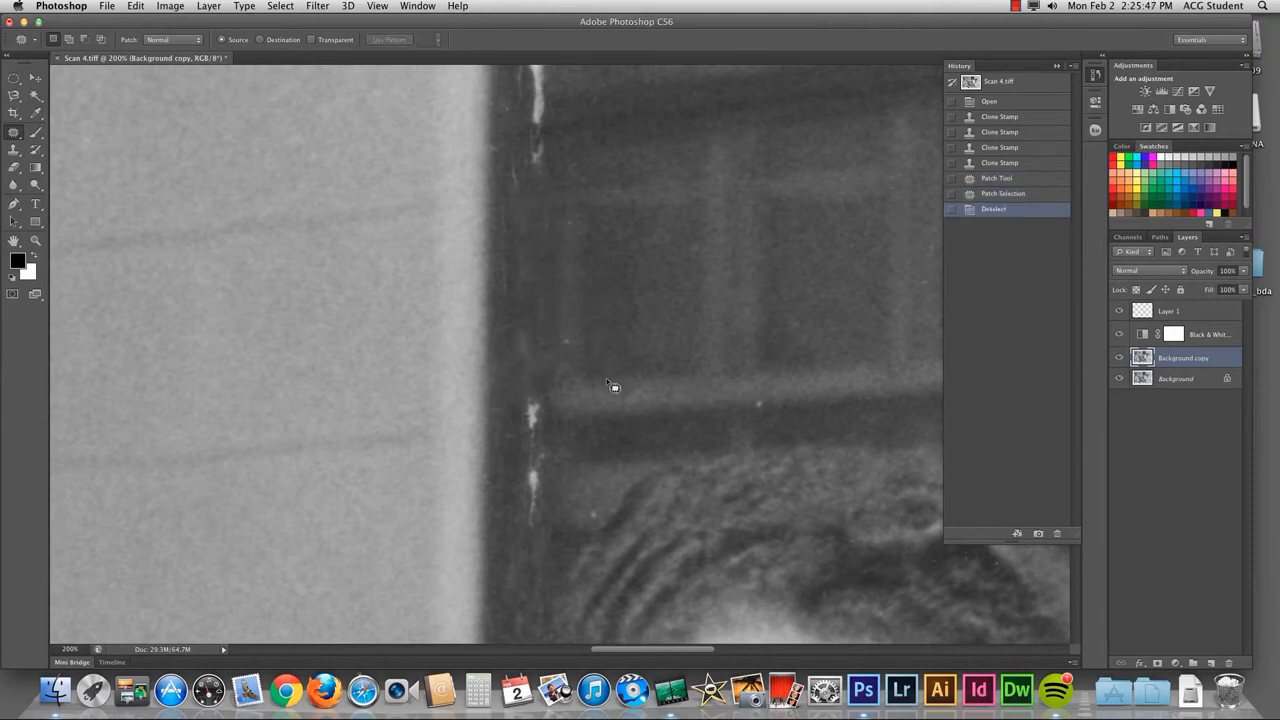
Compare the repaired crease with the original by toggling the Background copy layer's visibility, and examine it at reduced zoom
left_click(1119, 358)
left_click(1119, 358)
left_click(1119, 358)
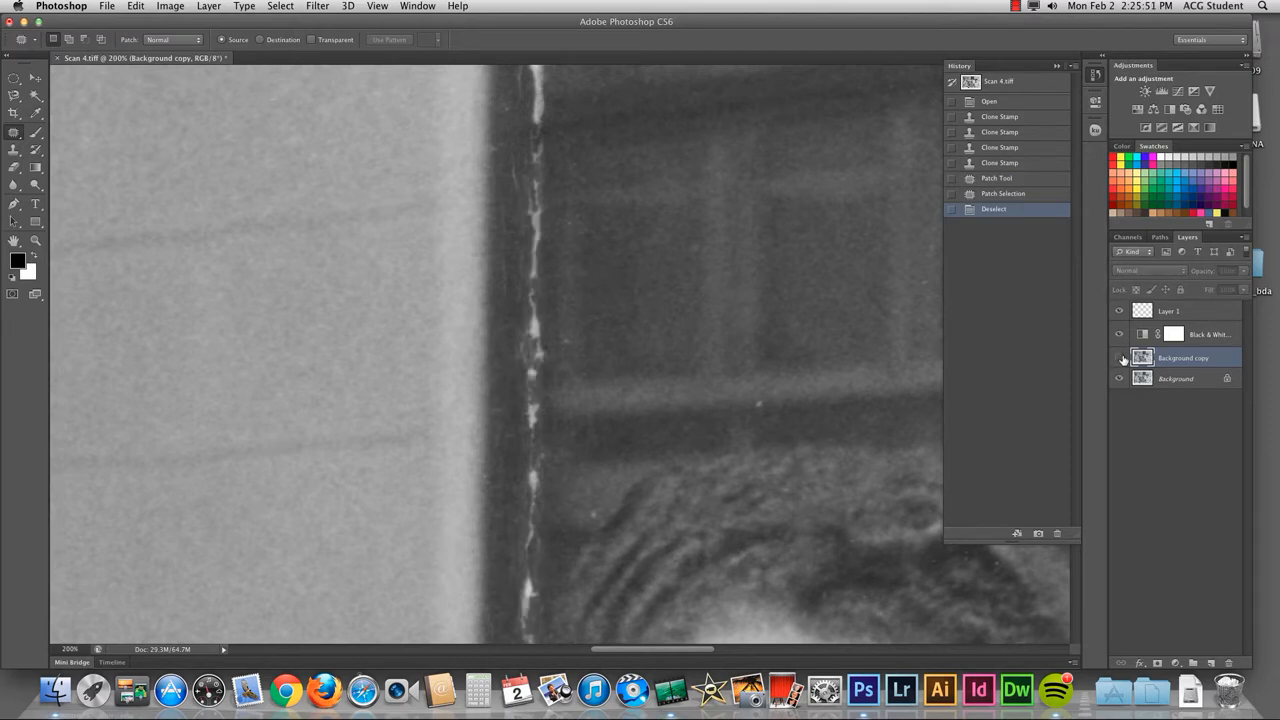
left_click(1119, 358)
left_click(1119, 358)
left_click(1119, 358)
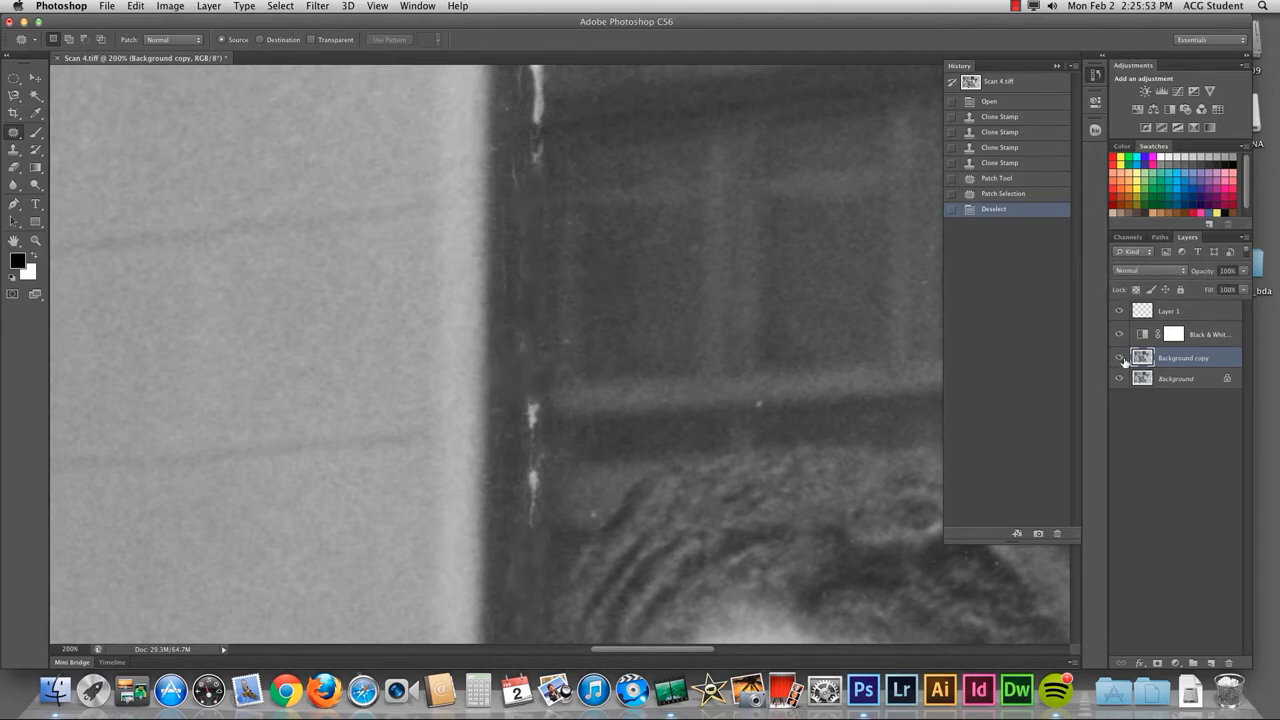
key("super+minus")
key("super+minus")
key("super+minus")
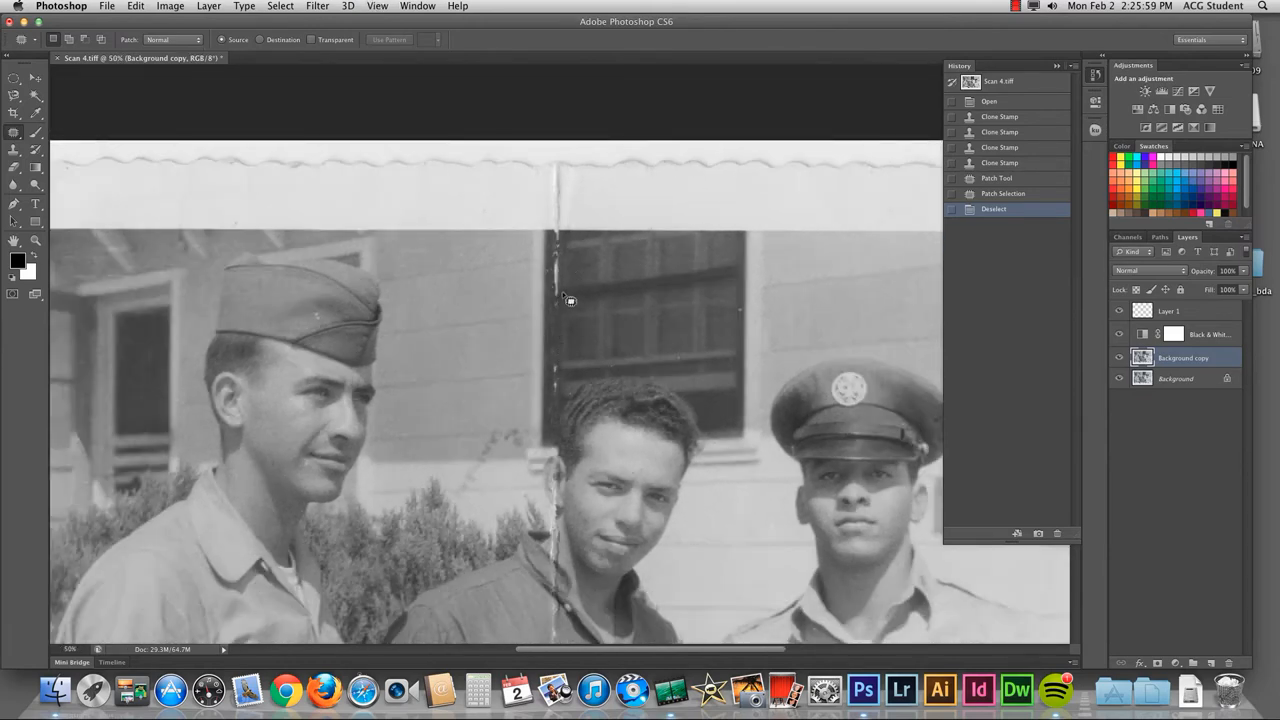
key("super+plus")
key("super+plus")
key("super+plus")
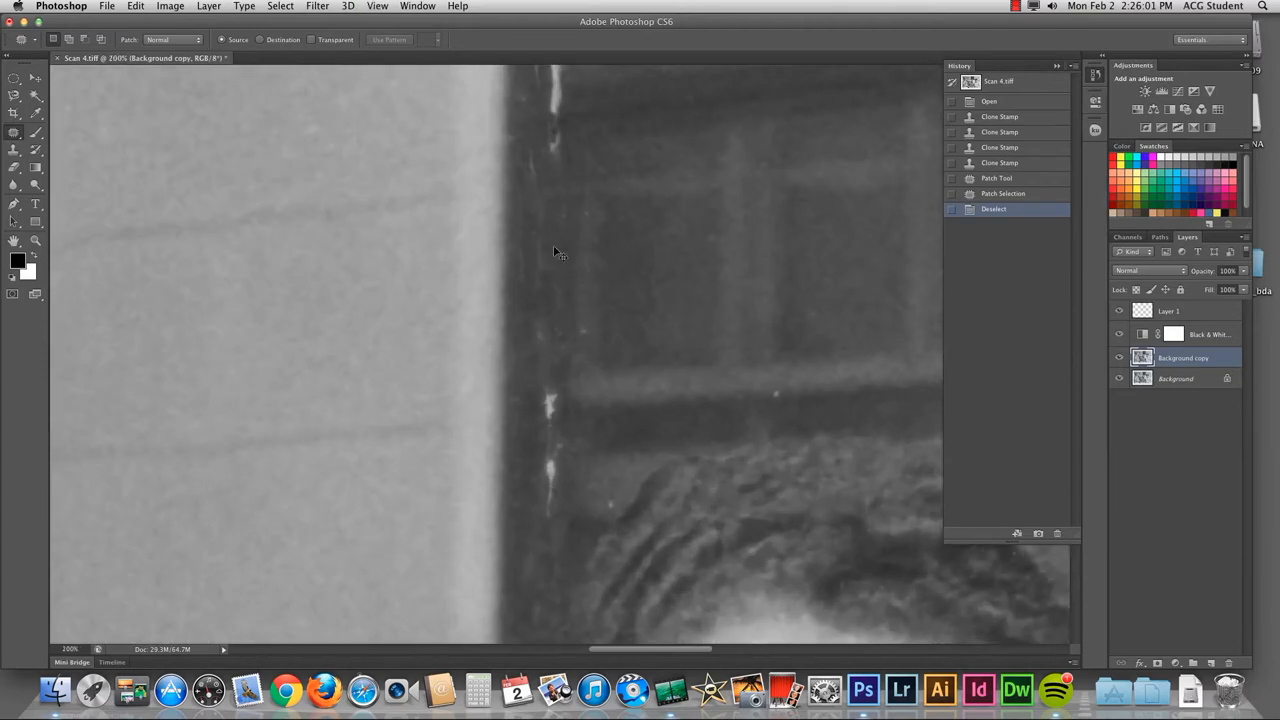
Clone the window's dark upper crossbar across the crease with the Clone Stamp, resampling just below it for the remaining specks
scroll(553, 245, "up", 3)
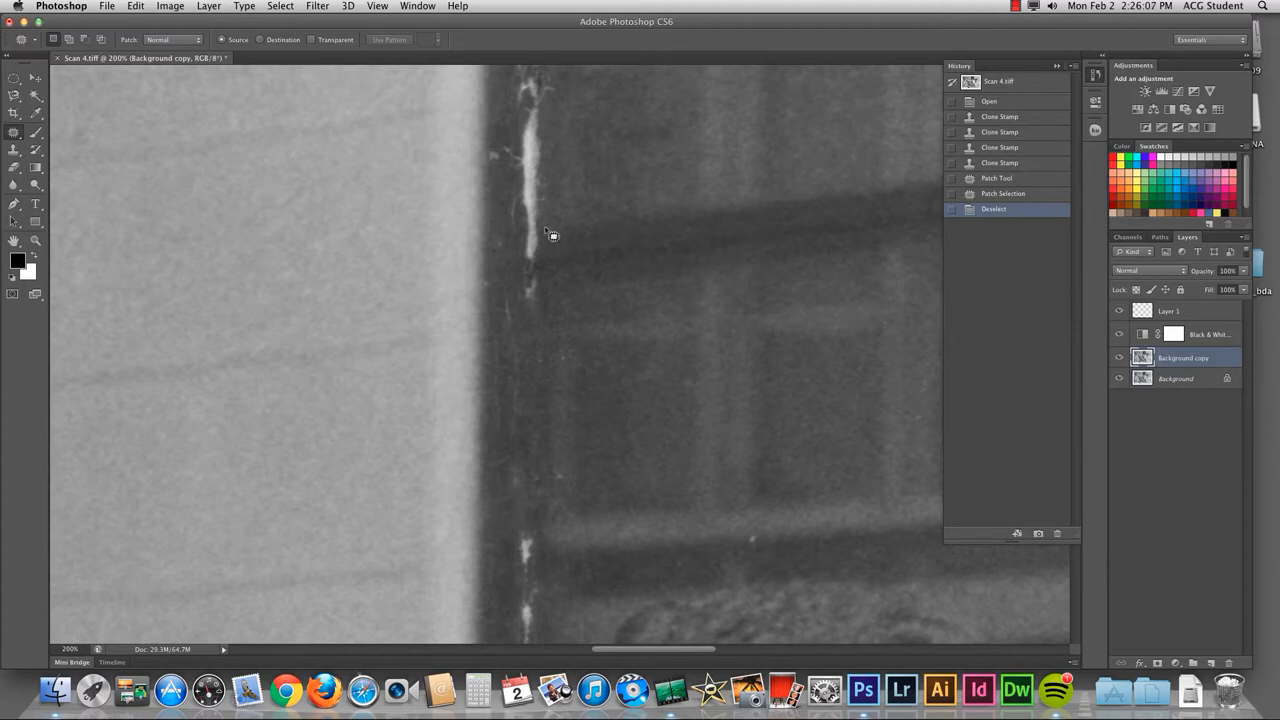
key("s")
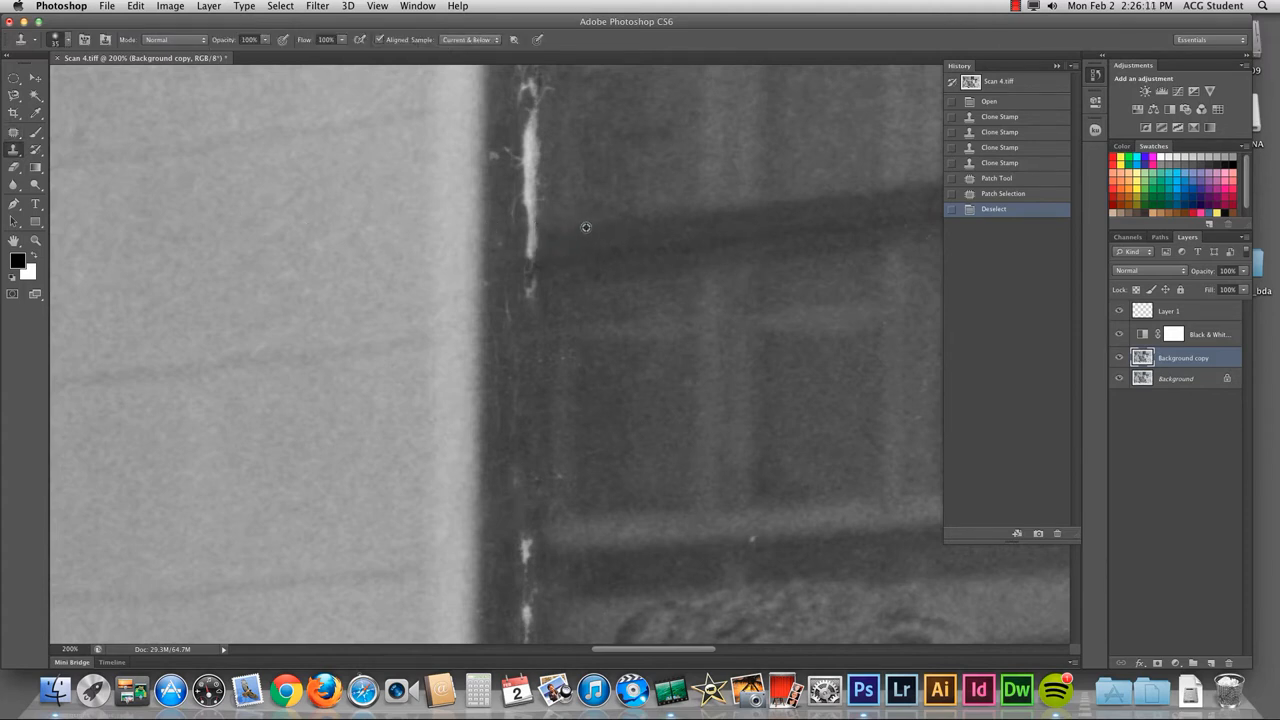
left_click(586, 227, "alt")
left_click_drag(534, 240, 517, 243)
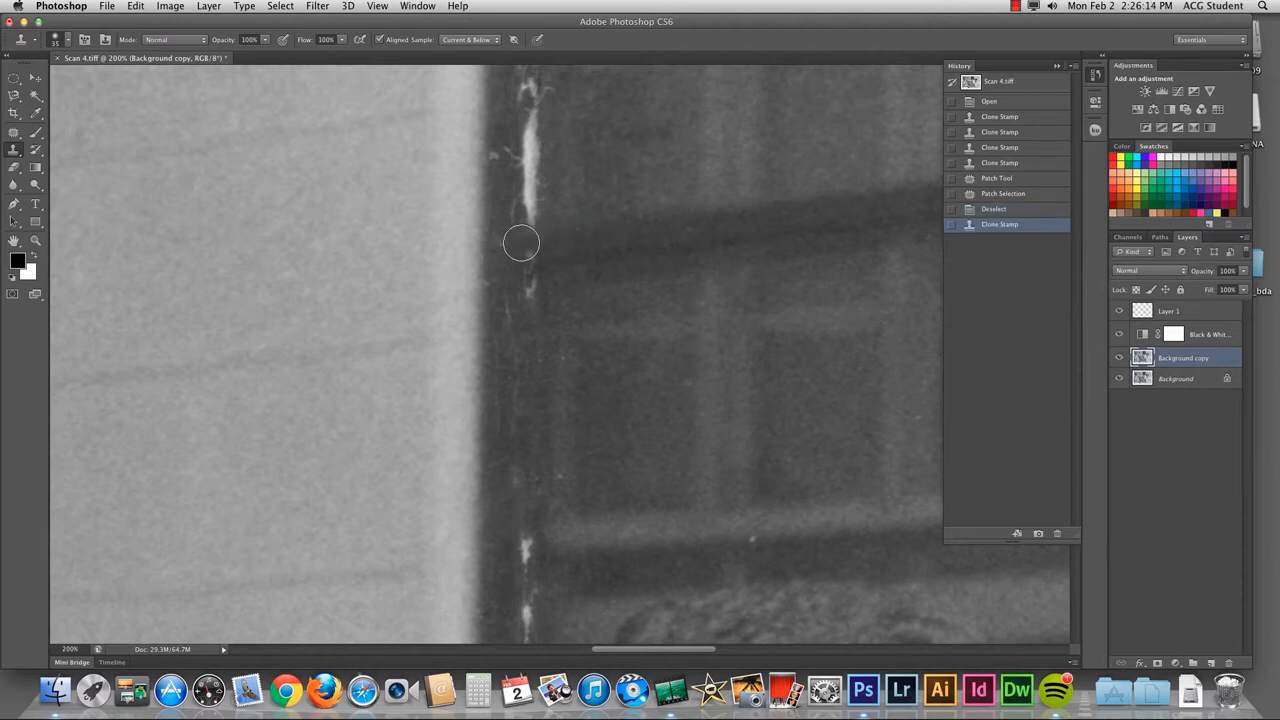
left_click(569, 275, "alt")
left_click(532, 282)
left_click_drag(532, 282, 534, 256)
left_click(560, 251, "alt")
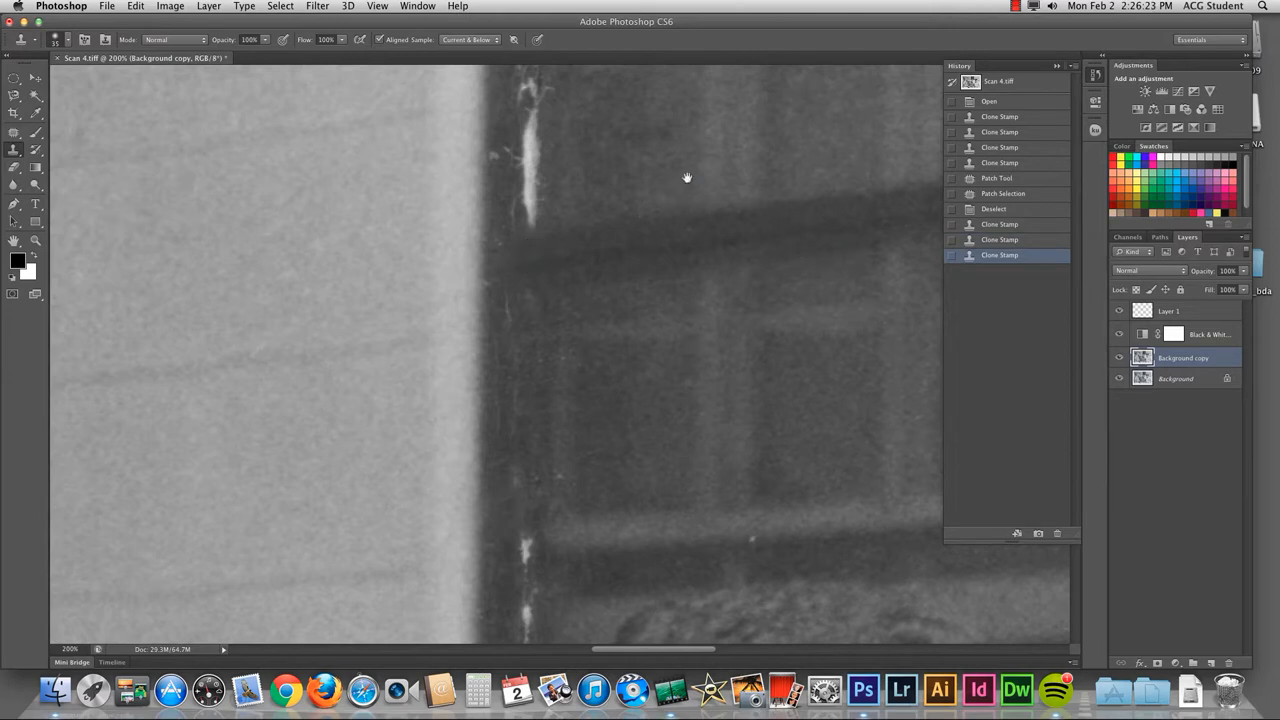
Clone over the crease where the window meets the white border, and over the section just above the long white tear
left_click_drag(686, 180, 667, 393)
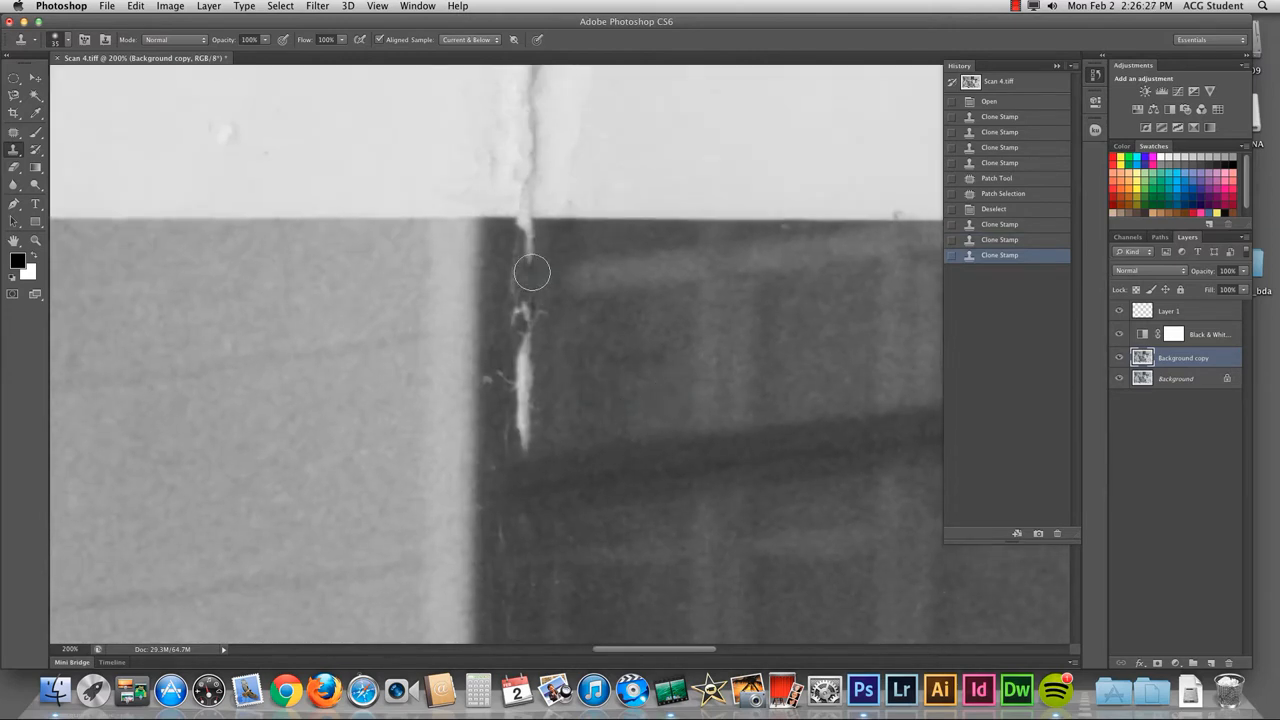
left_click(575, 218, "alt")
left_click(529, 214)
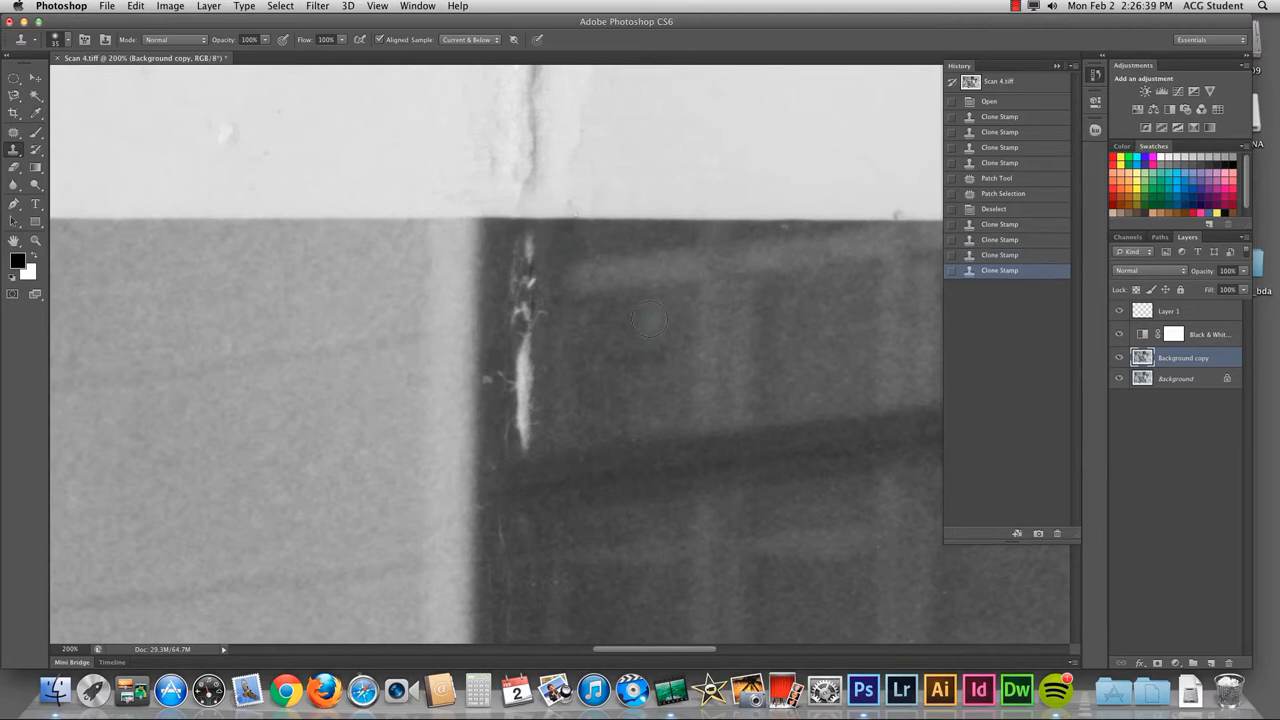
left_click(530, 345)
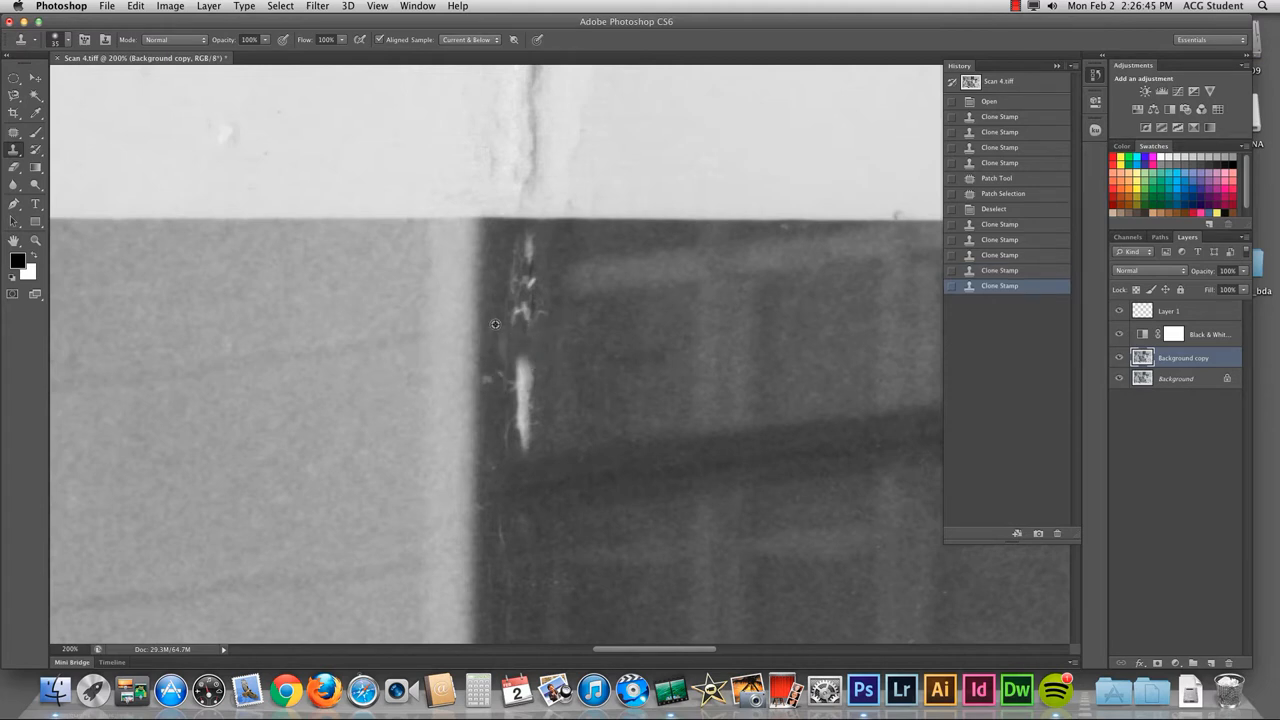
left_click(502, 346)
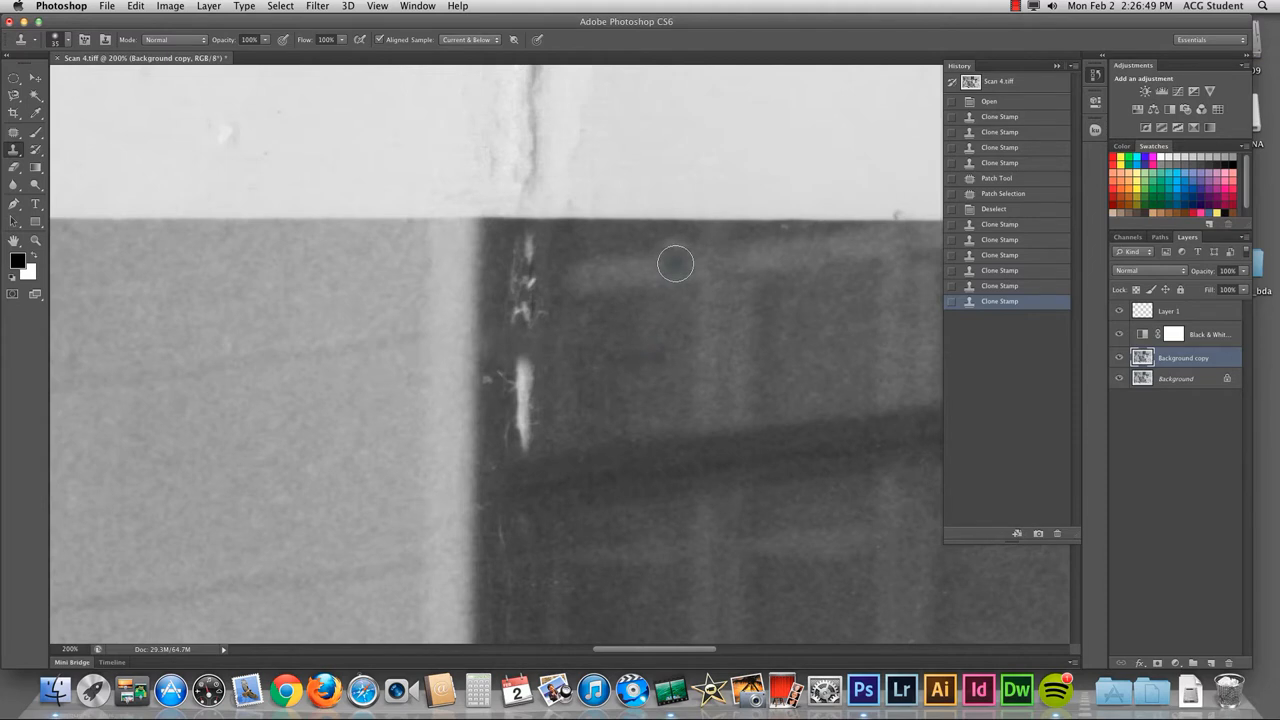
Try to patch all the crease fragments just below the white border with adjacent window texture
left_click(14, 132)
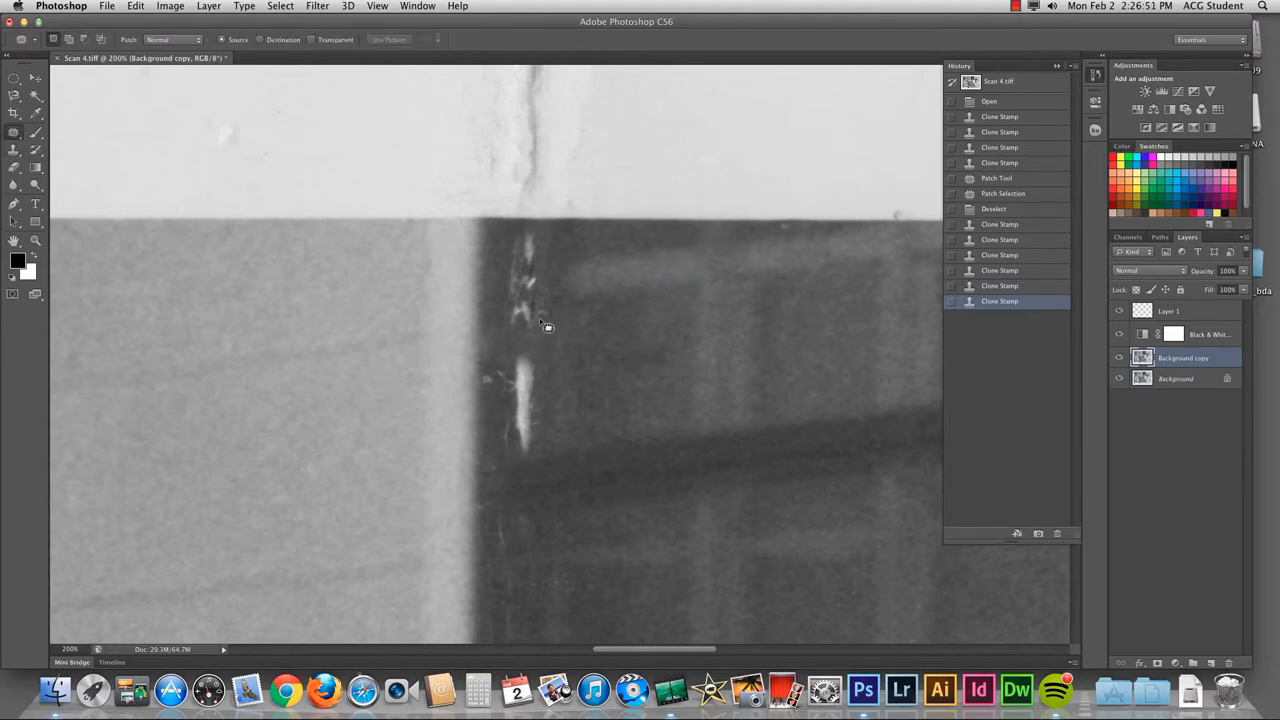
mouse_move(551, 312)
left_mouse_down()
mouse_move(547, 257)
mouse_move(507, 242)
left_mouse_up()
left_click_drag(503, 326, 502, 322)
left_click_drag(525, 290, 585, 292)
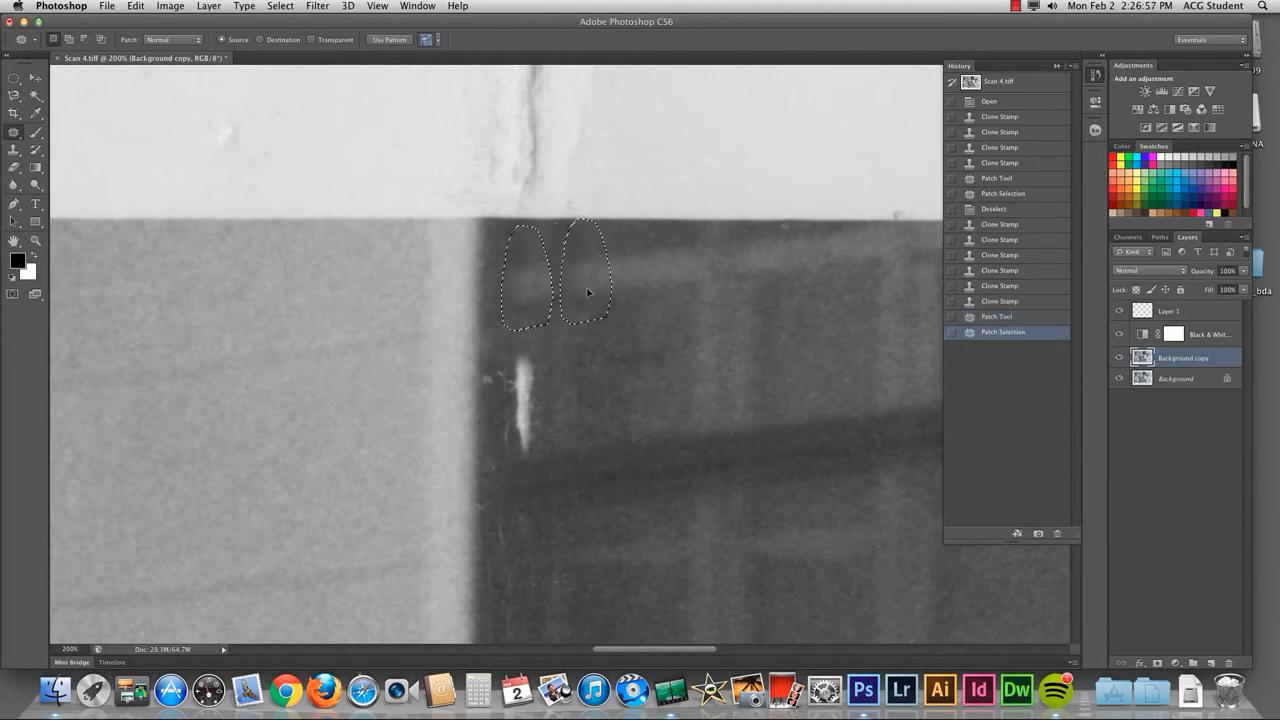
left_click(587, 304)
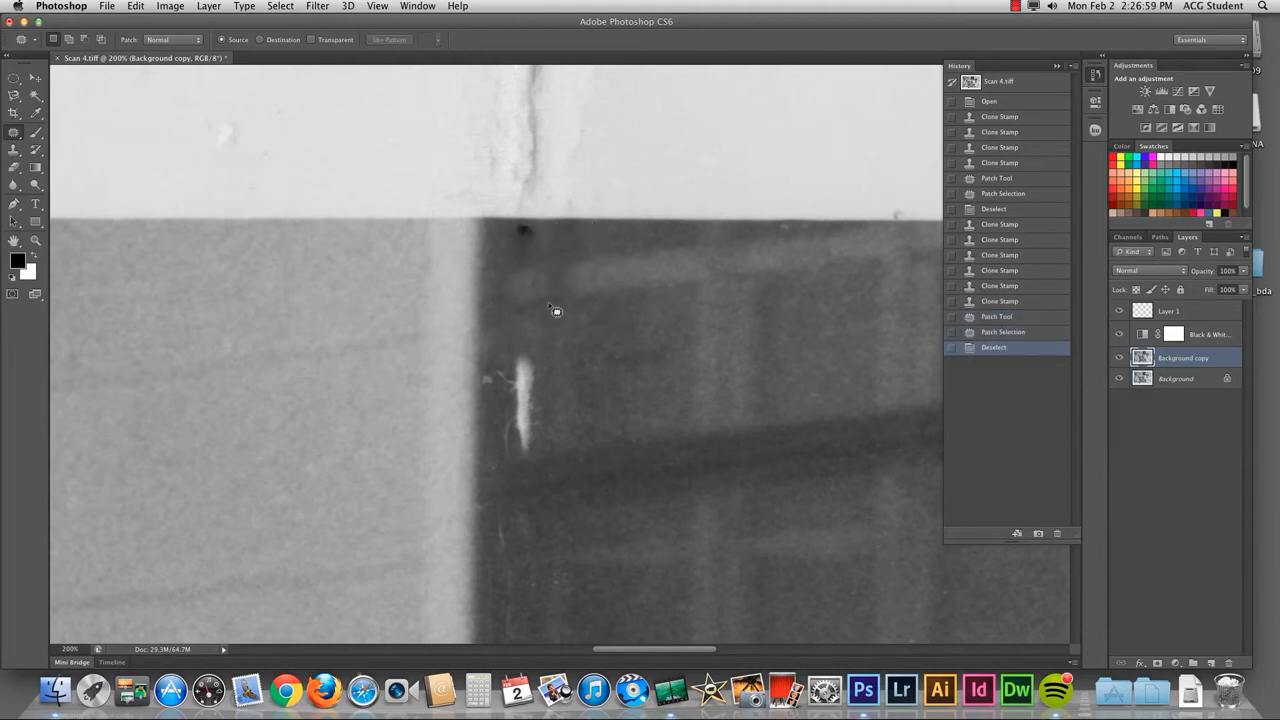
Undo the patch just below the white border and clear its selection
key("super+z")
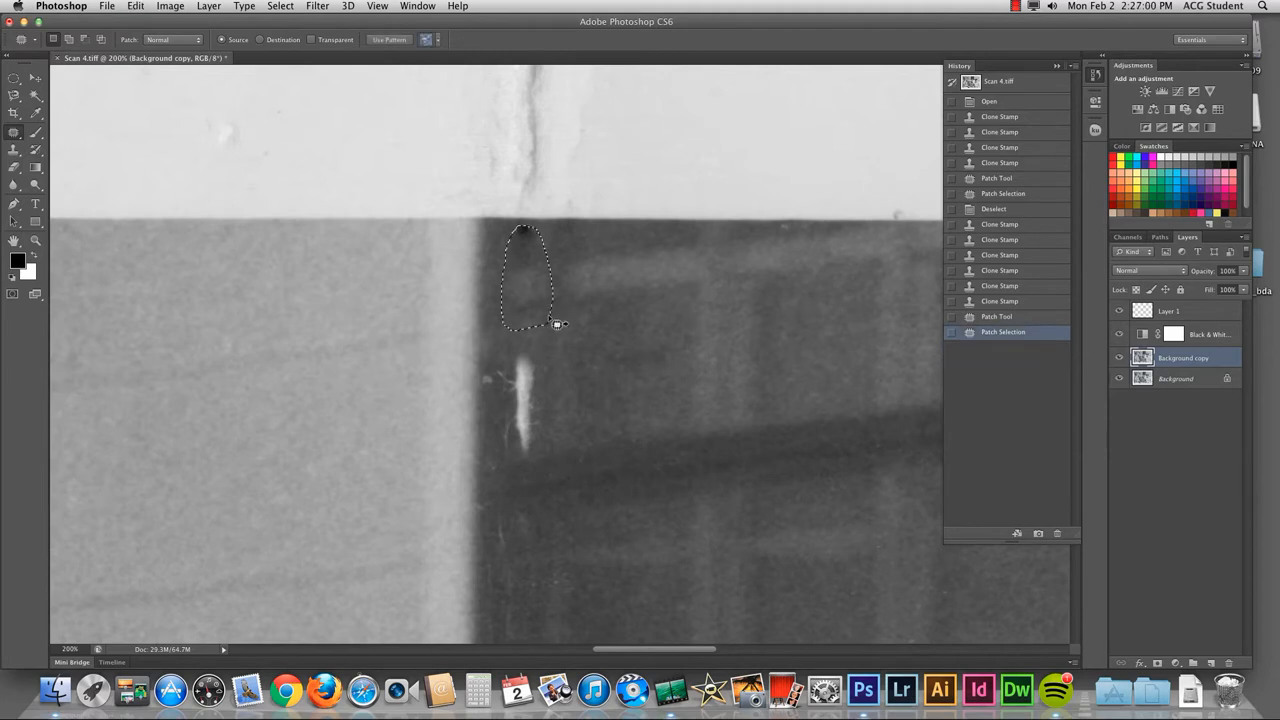
left_click(999, 318)
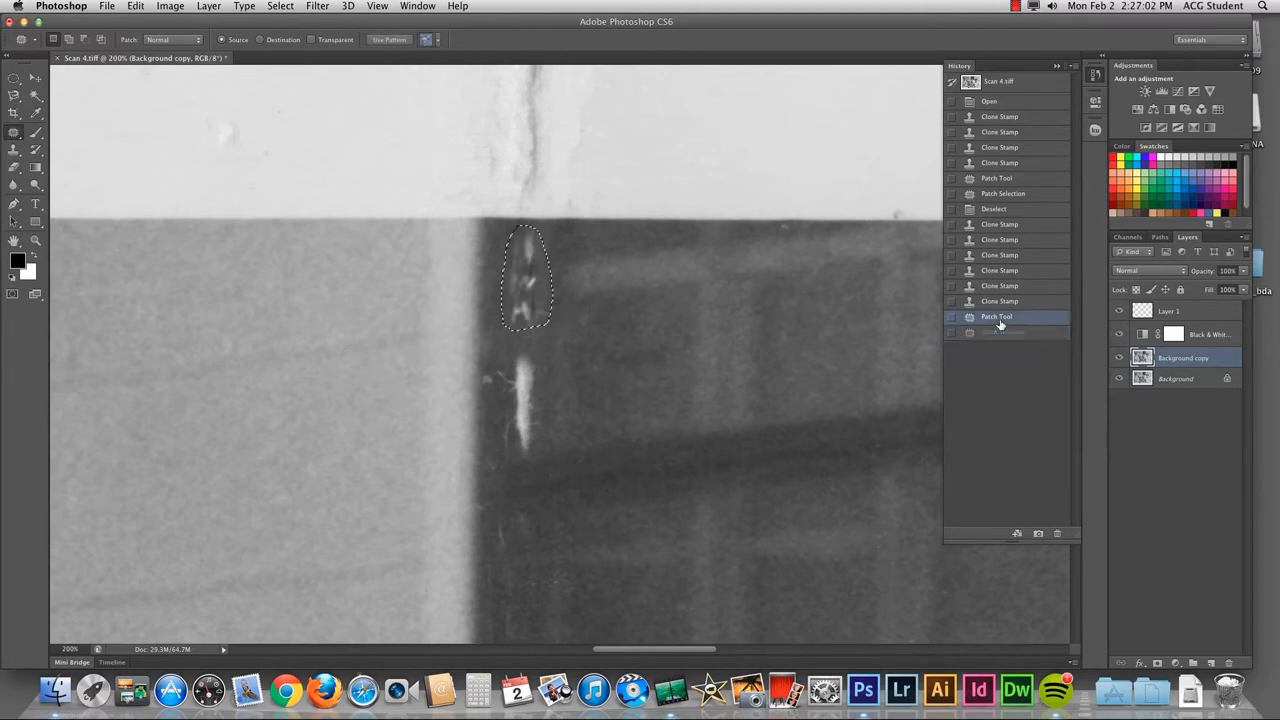
left_click(570, 322)
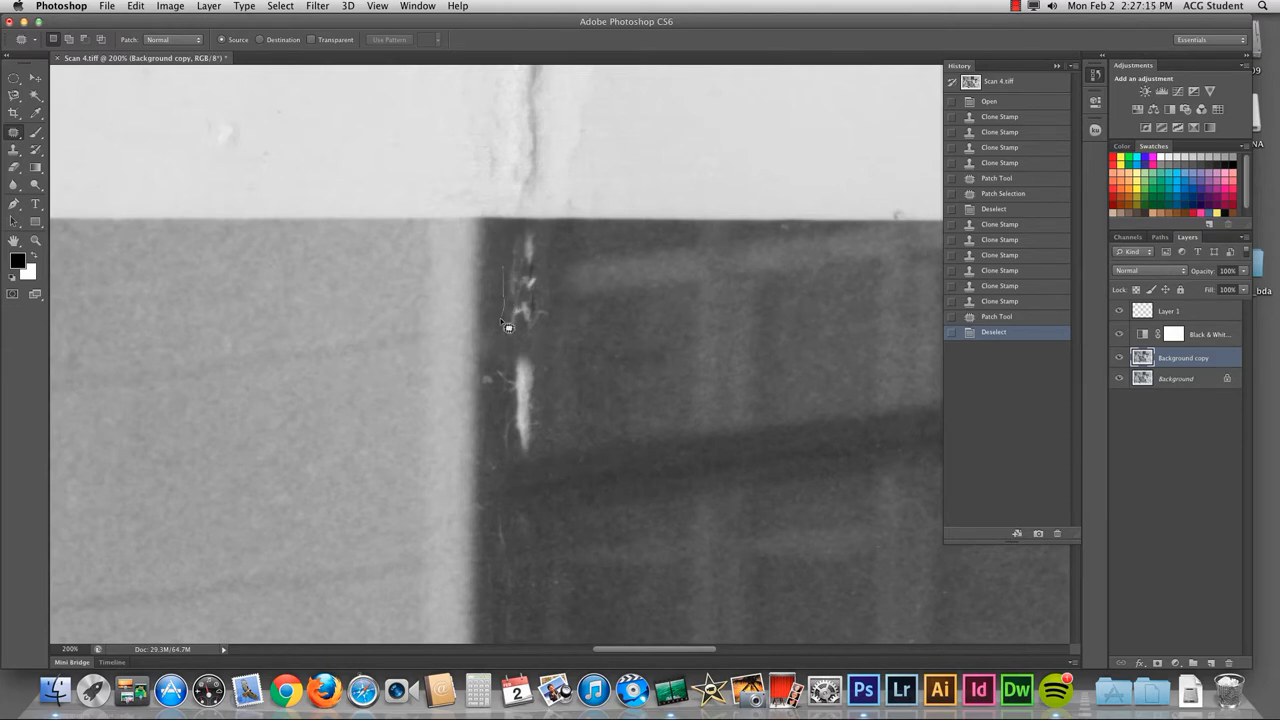
Try to patch only the lower crease fragments, keeping the selection away from the white border
mouse_move(503, 323)
left_mouse_down()
mouse_move(548, 314)
mouse_move(539, 270)
mouse_move(505, 267)
mouse_move(588, 277)
left_mouse_up()
key("ctrl+d")
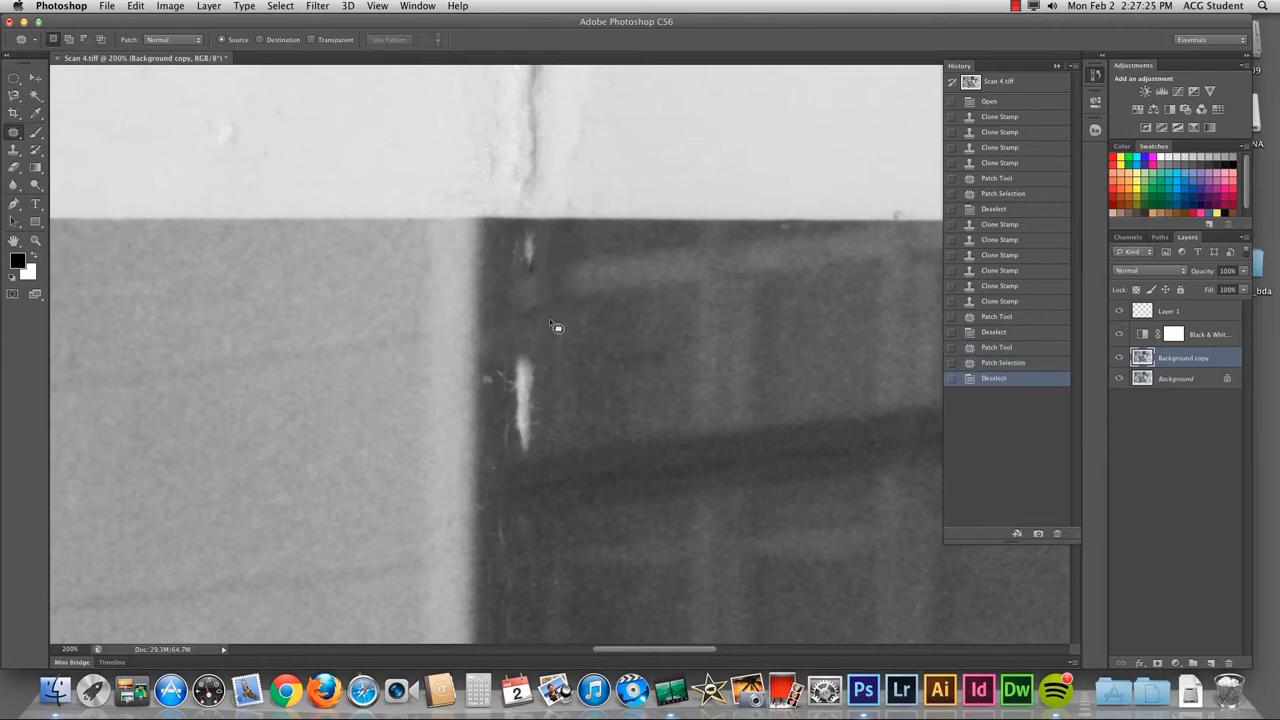
key("super+minus")
key("super+minus")
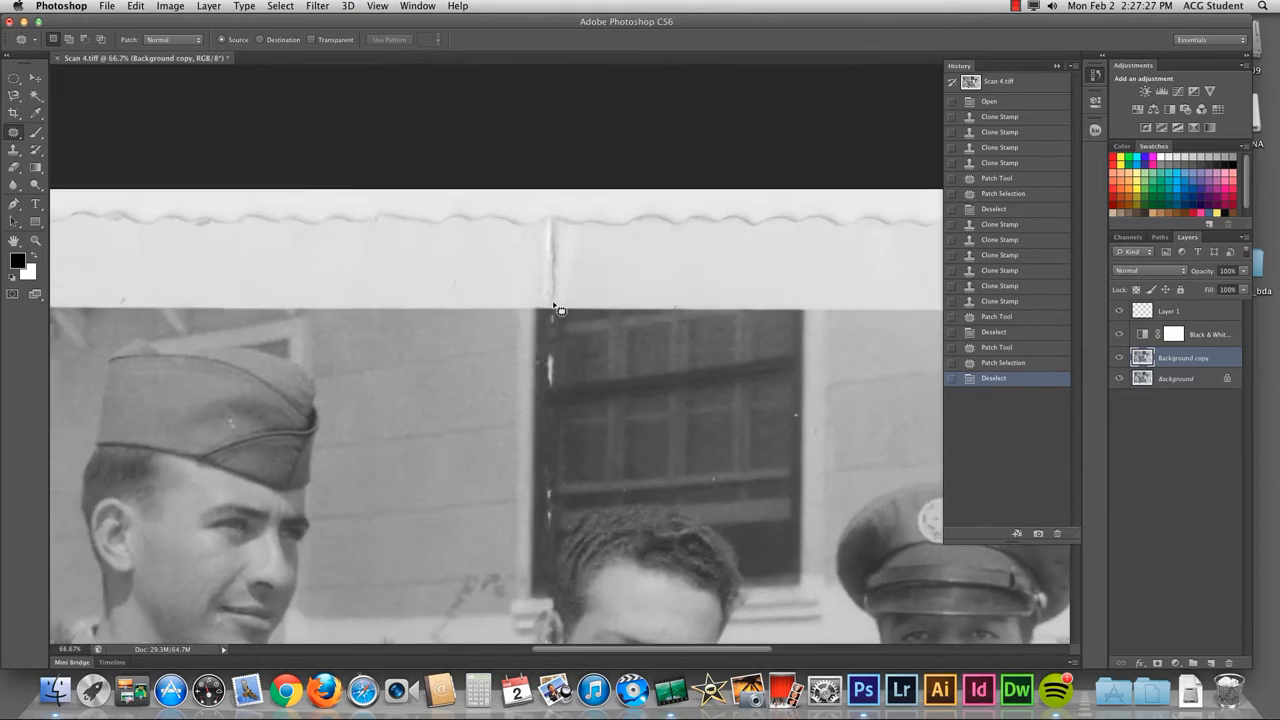
Revert the image history to the state before the smaller patch selection was made
left_click(1011, 366)
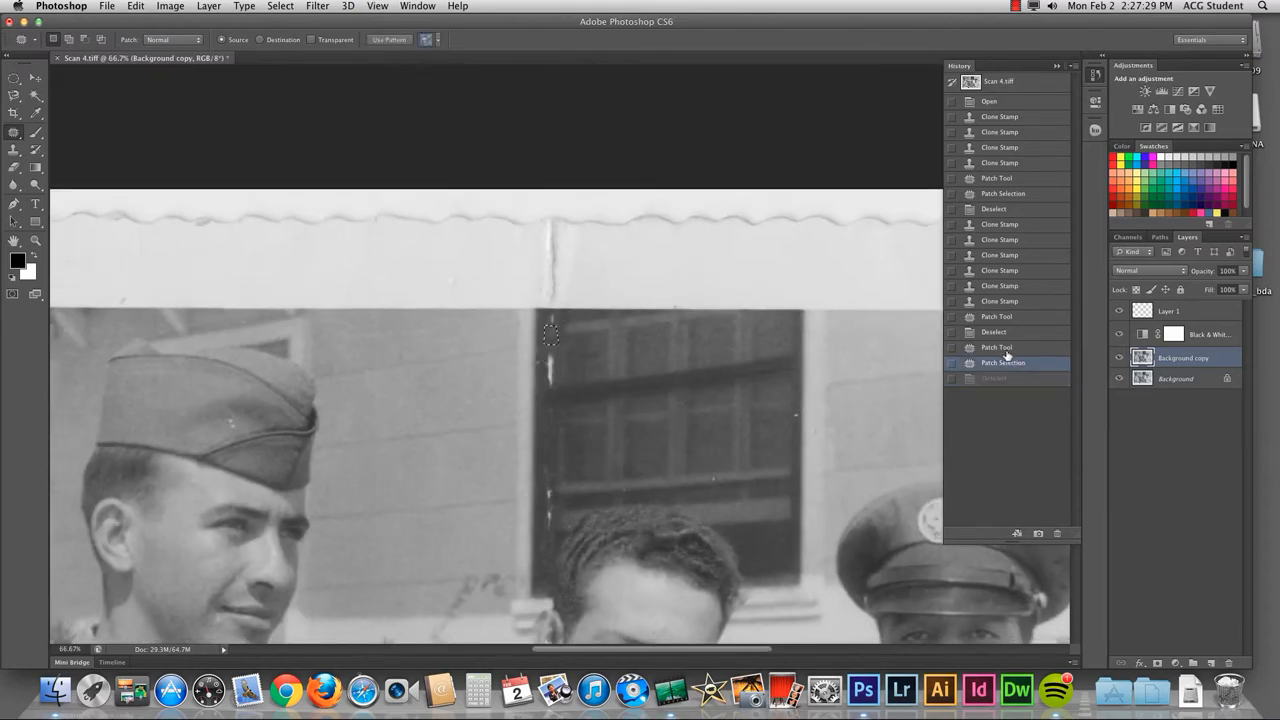
left_click(1004, 346)
left_click(1002, 333)
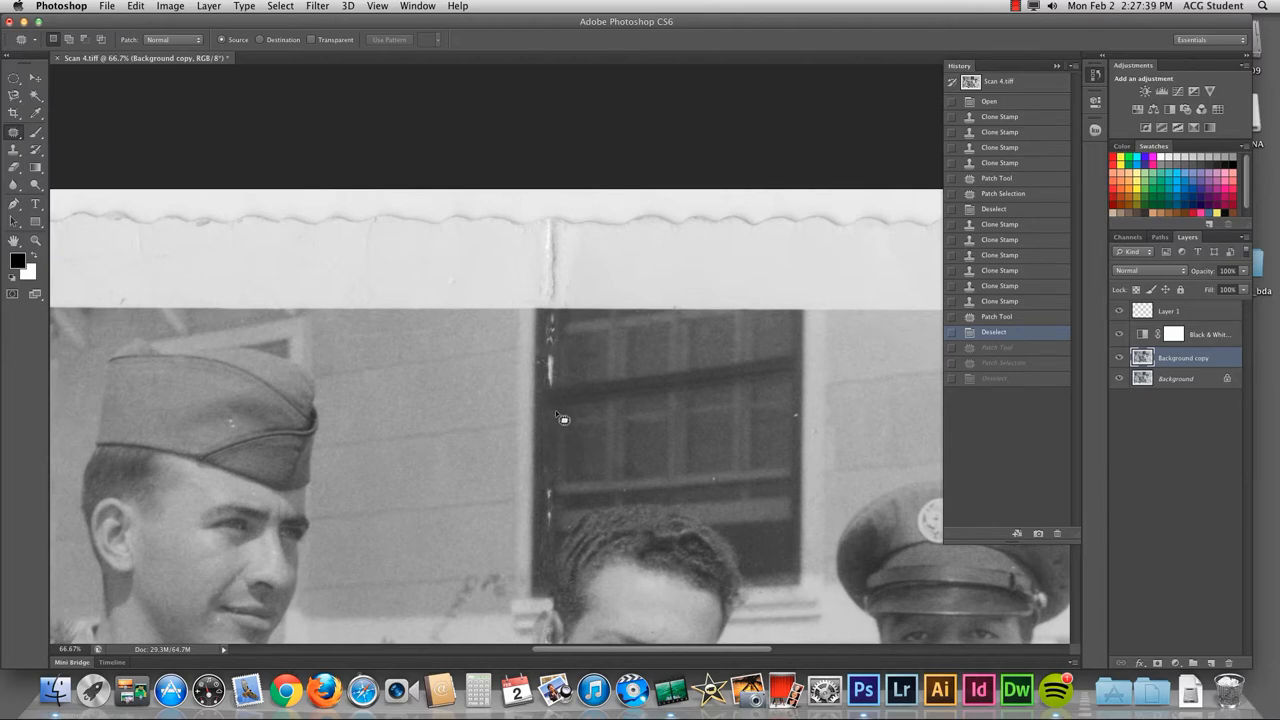
Patch the long bright crease streak along the window's dark edge with nearby window texture
key("super+equal")
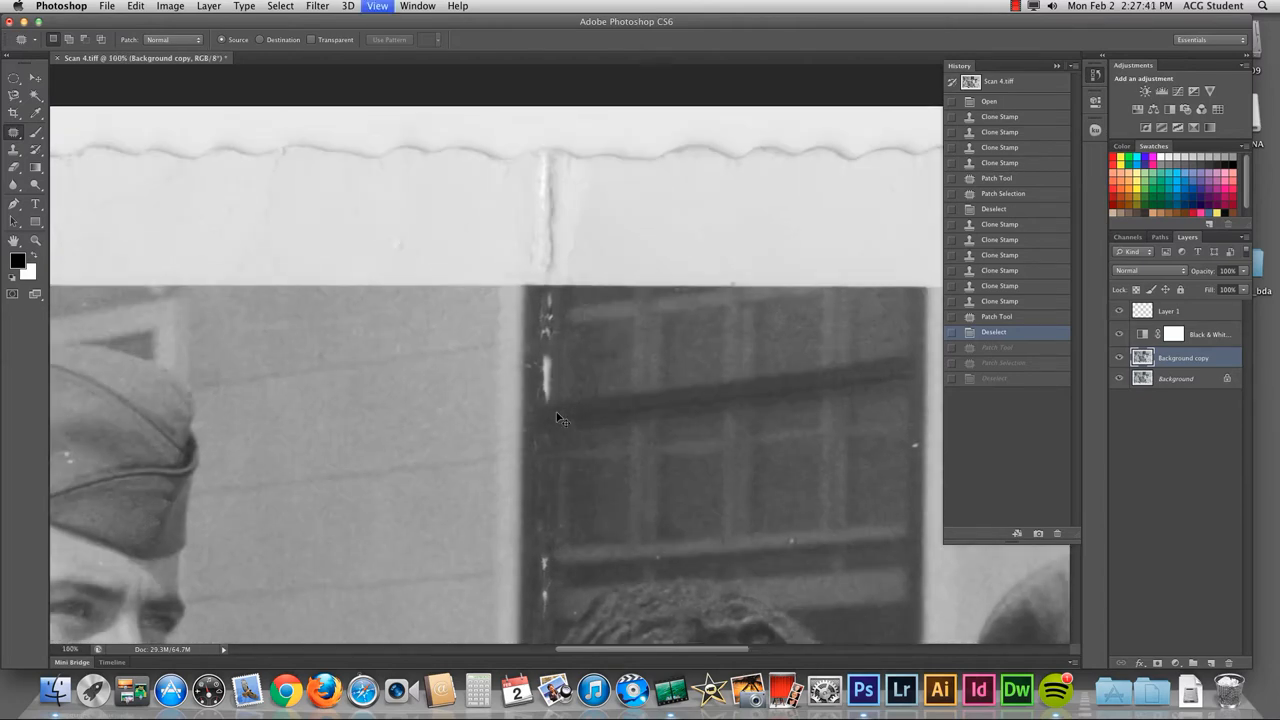
key("super+equal")
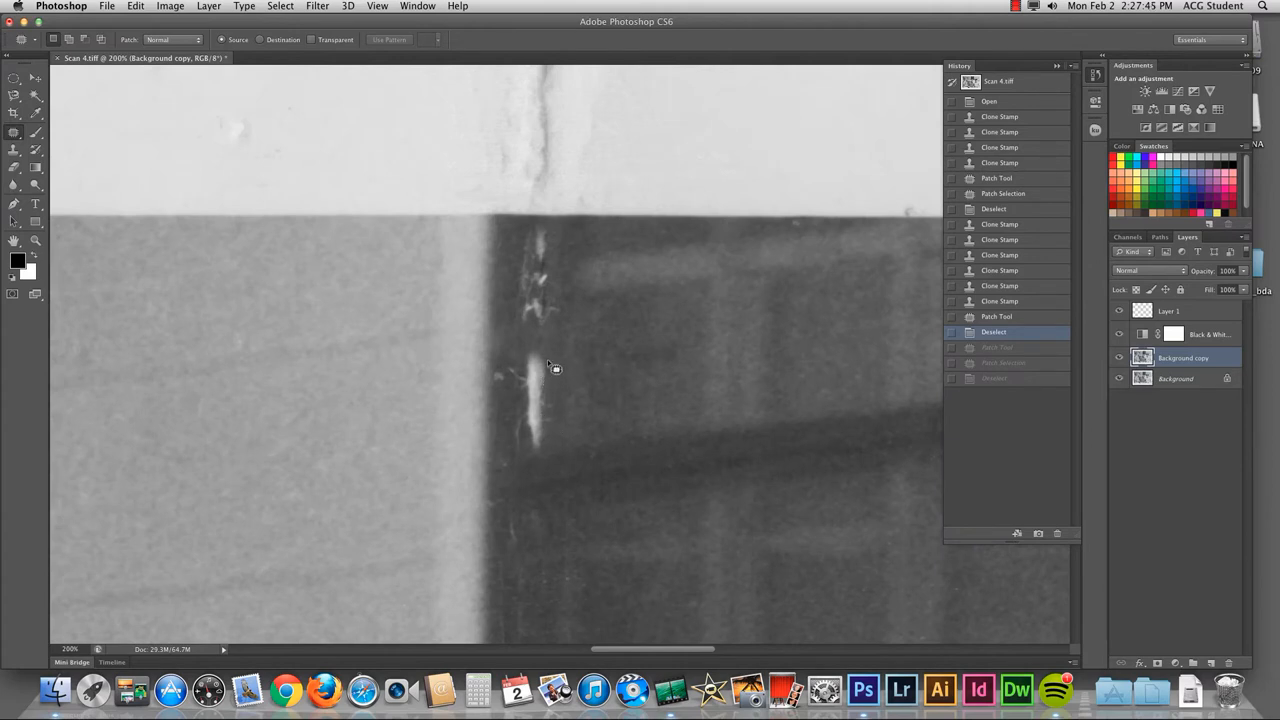
mouse_move(524, 358)
left_mouse_down()
mouse_move(543, 450)
mouse_move(549, 363)
mouse_move(505, 400)
left_mouse_up()
key("super+d")
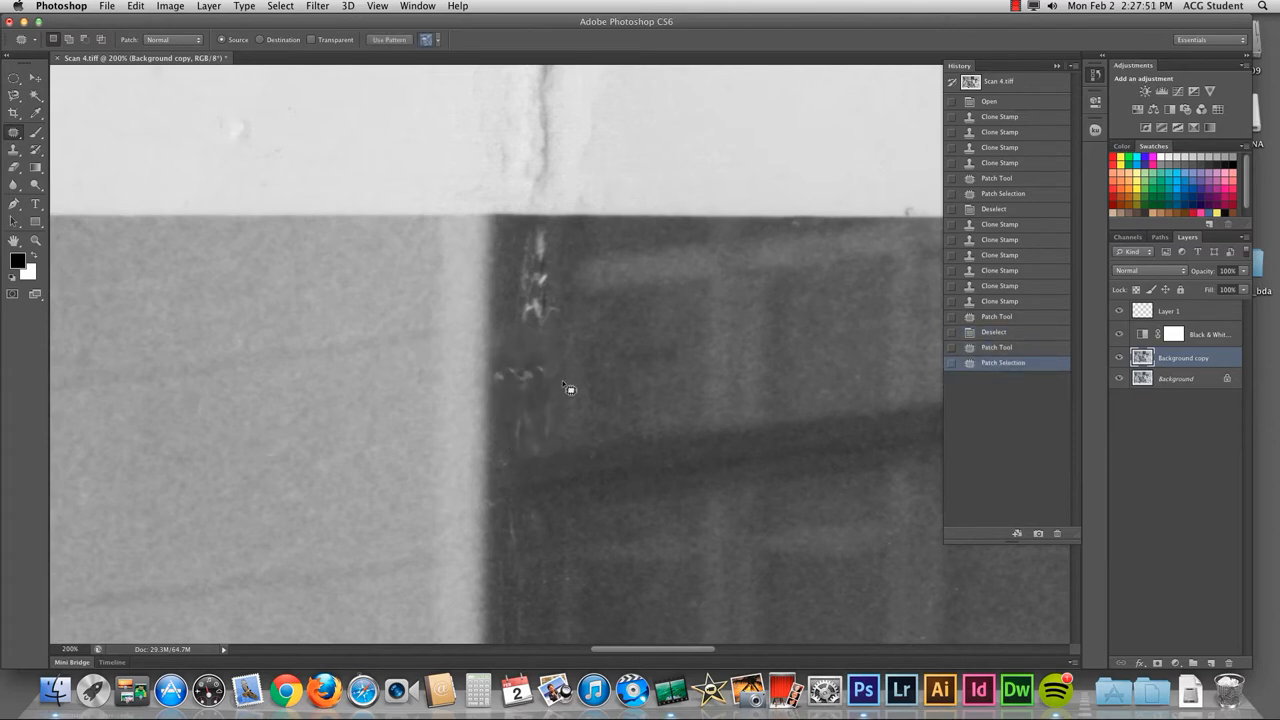
Patch the remaining small crease marks around the repaired streak, above the window's dark diagonal bar, with clean window texture
left_click_drag(549, 378, 528, 360)
key("super+d")
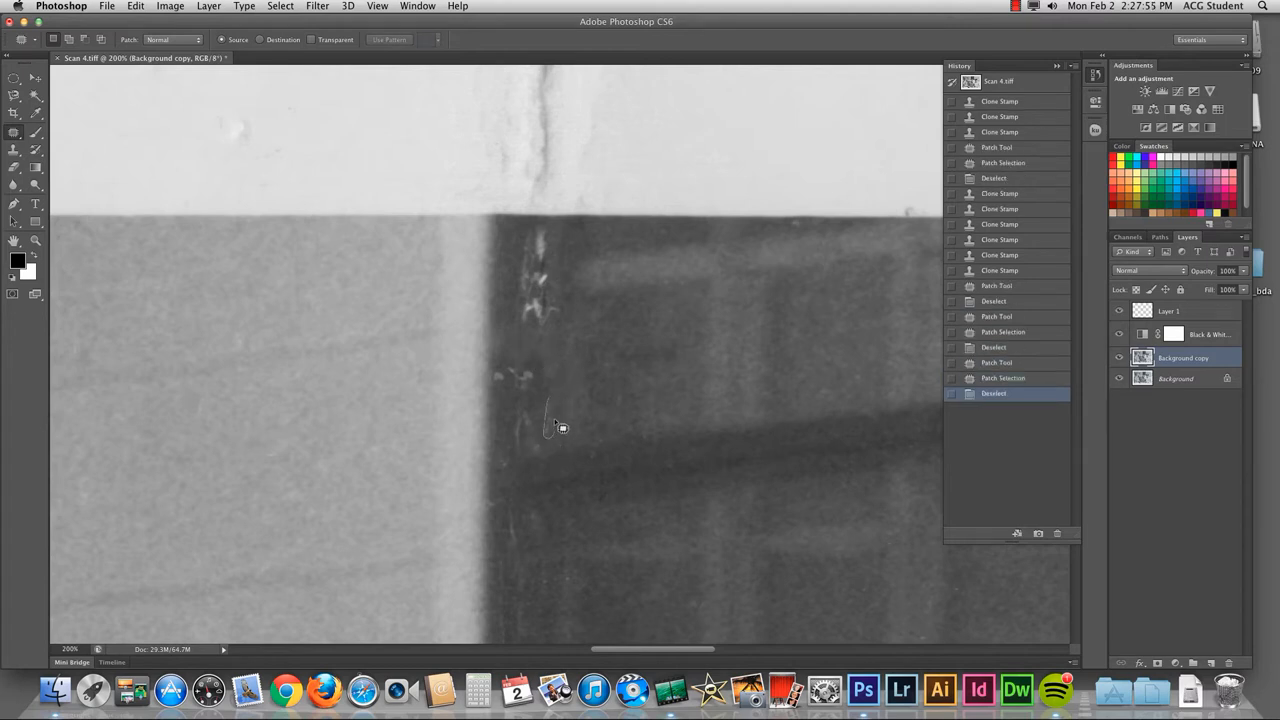
mouse_move(554, 418)
left_mouse_down()
mouse_move(506, 369)
mouse_move(521, 391)
mouse_move(532, 368)
mouse_move(536, 378)
mouse_move(506, 350)
left_mouse_up()
key("super+d")
key("super+d")
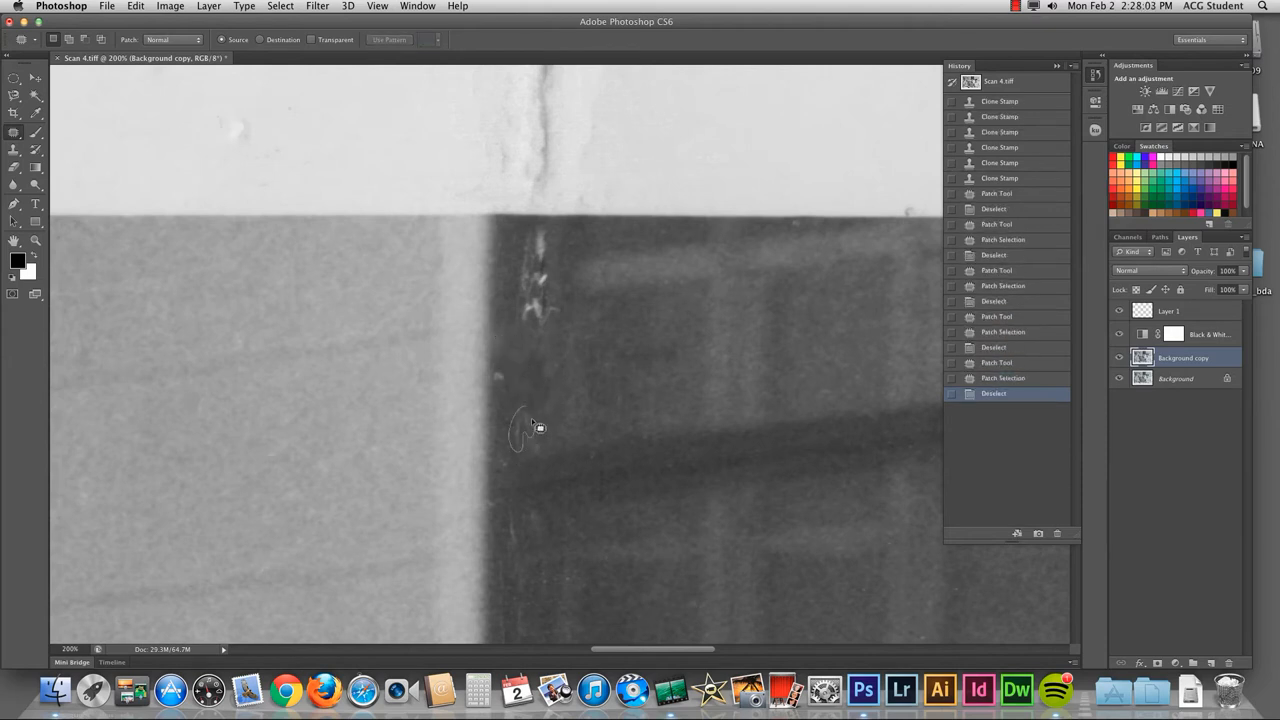
left_click_drag(531, 418, 548, 418)
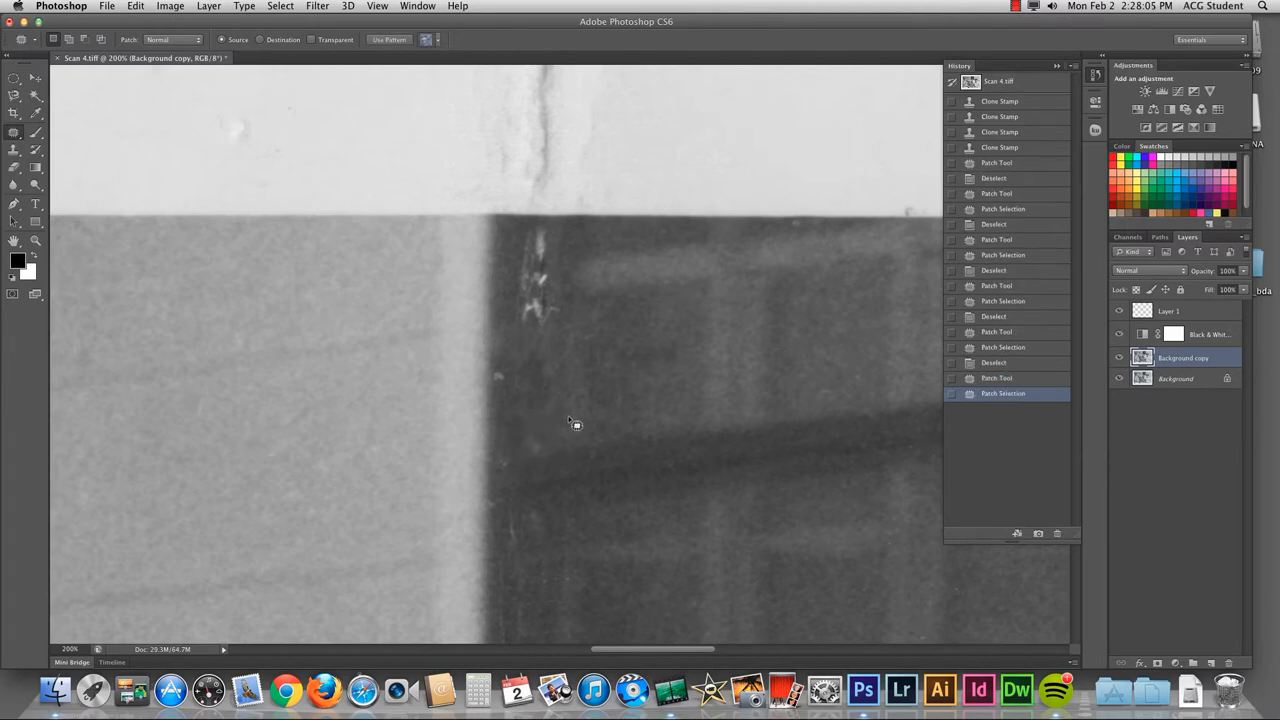
key("super+d")
key("super+minus")
key("super+minus")
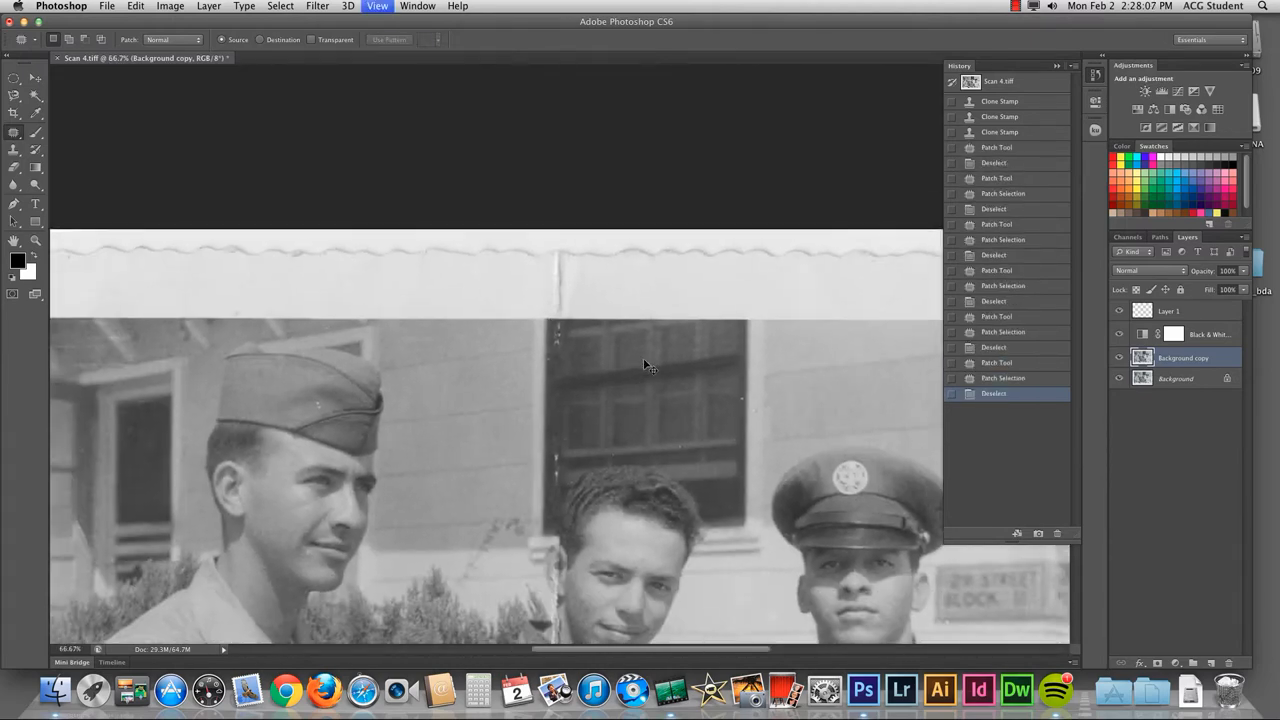
key("super+minus")
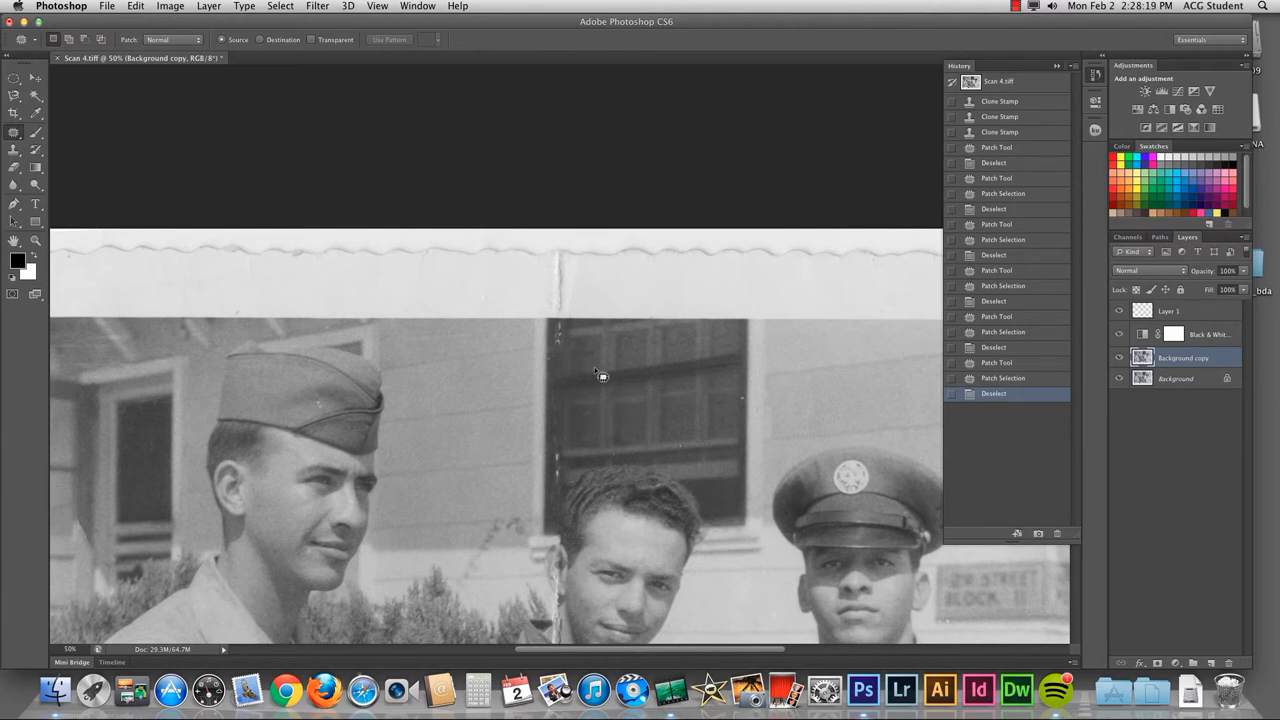
left_click_drag(551, 578, 547, 319)
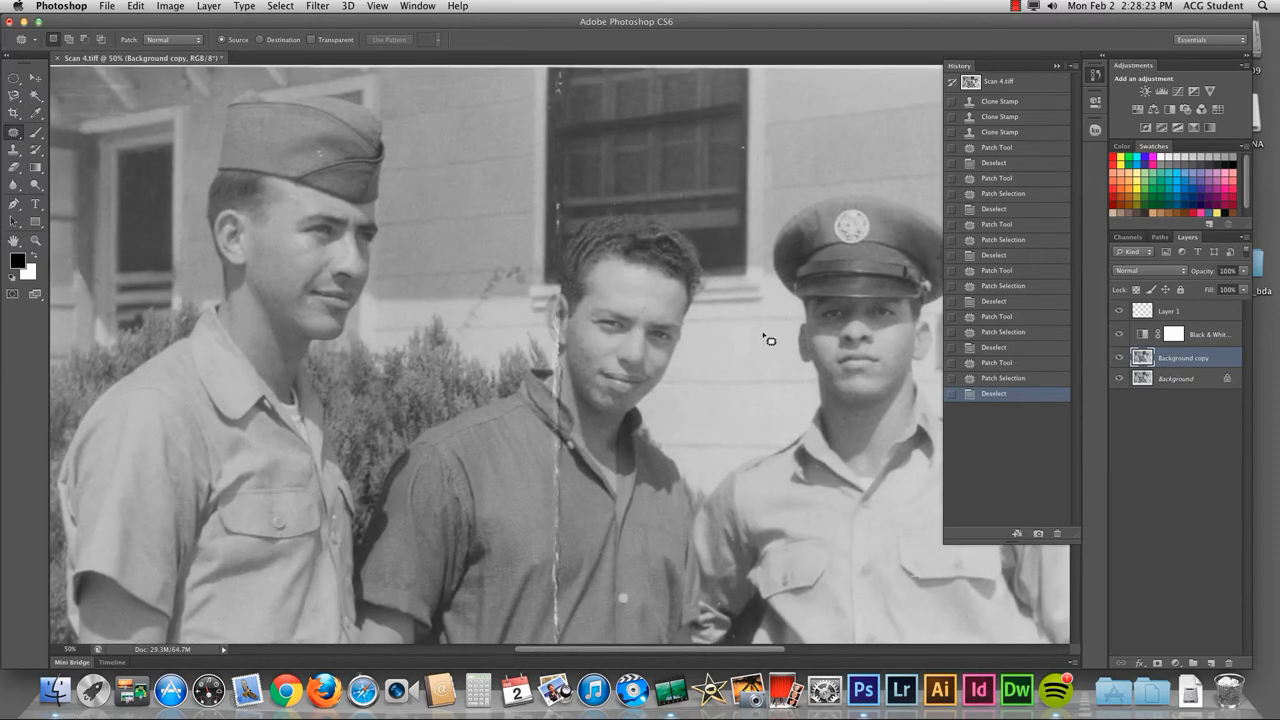
left_click_drag(606, 236, 586, 386)
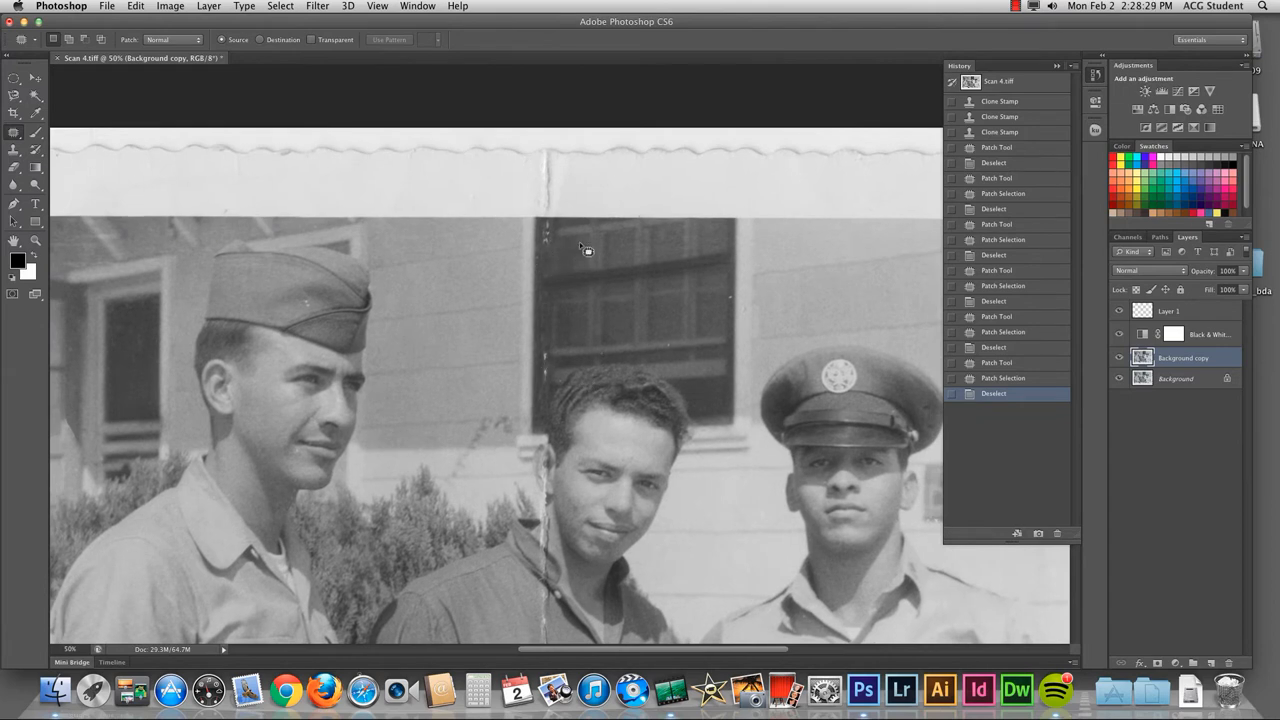
key("super+1")
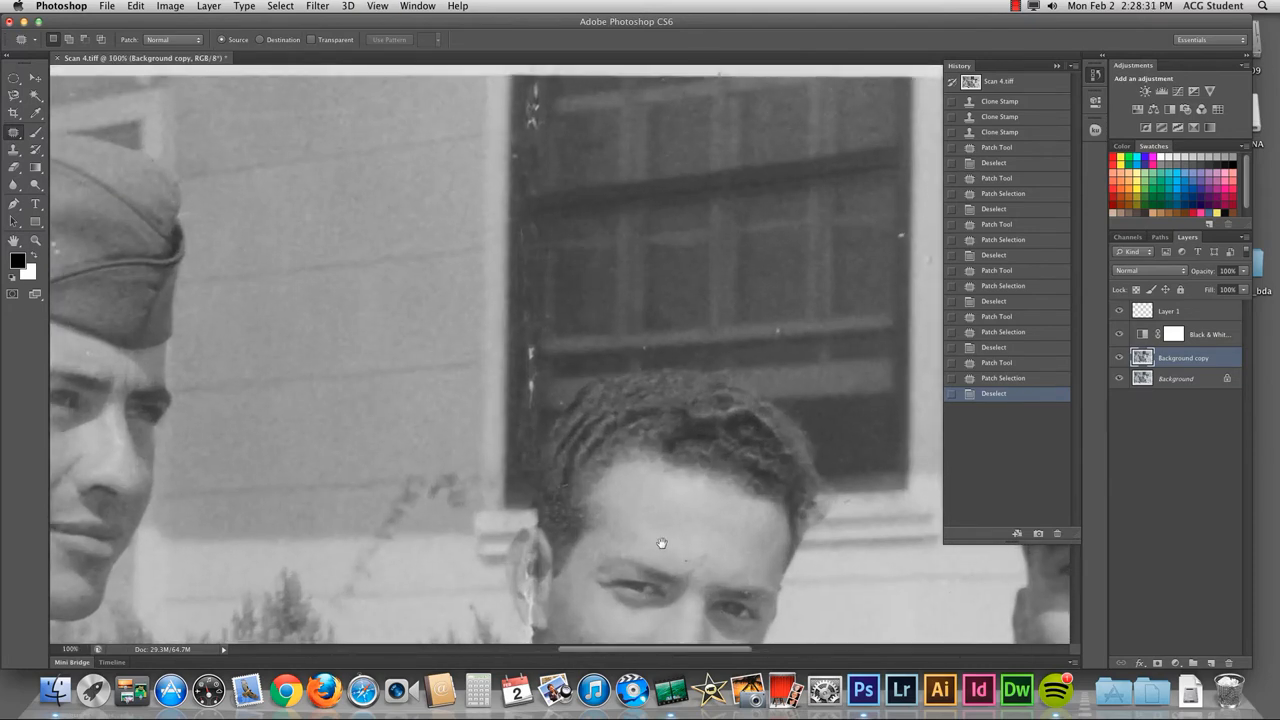
scroll(661, 543, "down", 10)
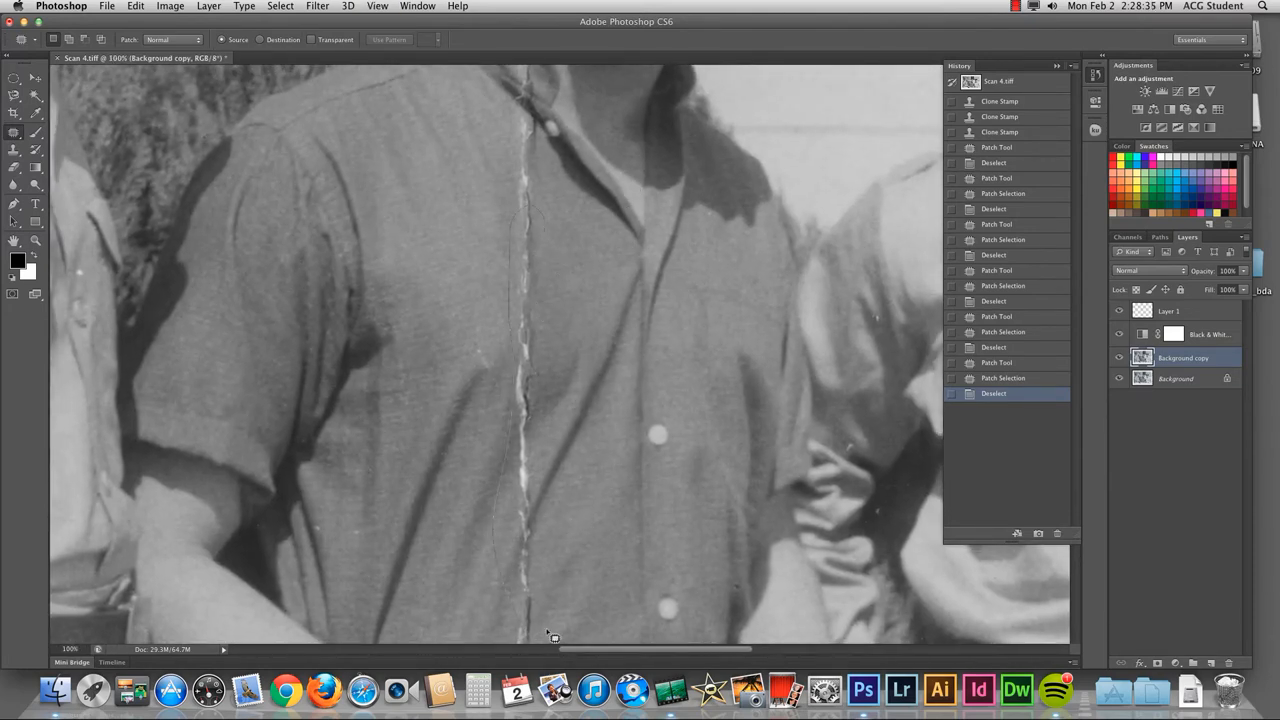
left_click_drag(537, 266, 530, 262)
left_click_drag(522, 235, 586, 334)
key("super+d")
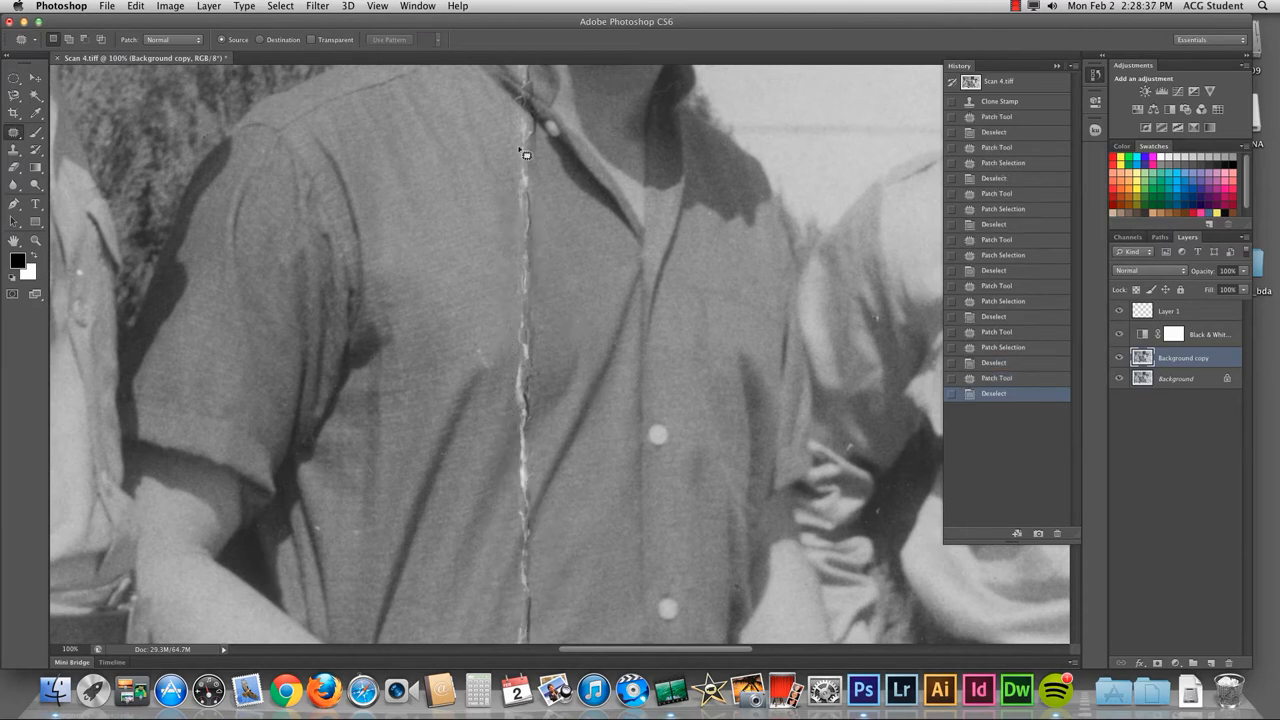
Patch the crease on the middle man's shirt from below the collar to mid-chest with adjacent fabric texture
mouse_move(524, 172)
left_mouse_down()
mouse_move(521, 240)
mouse_move(535, 228)
mouse_move(533, 190)
mouse_move(491, 211)
left_mouse_up()
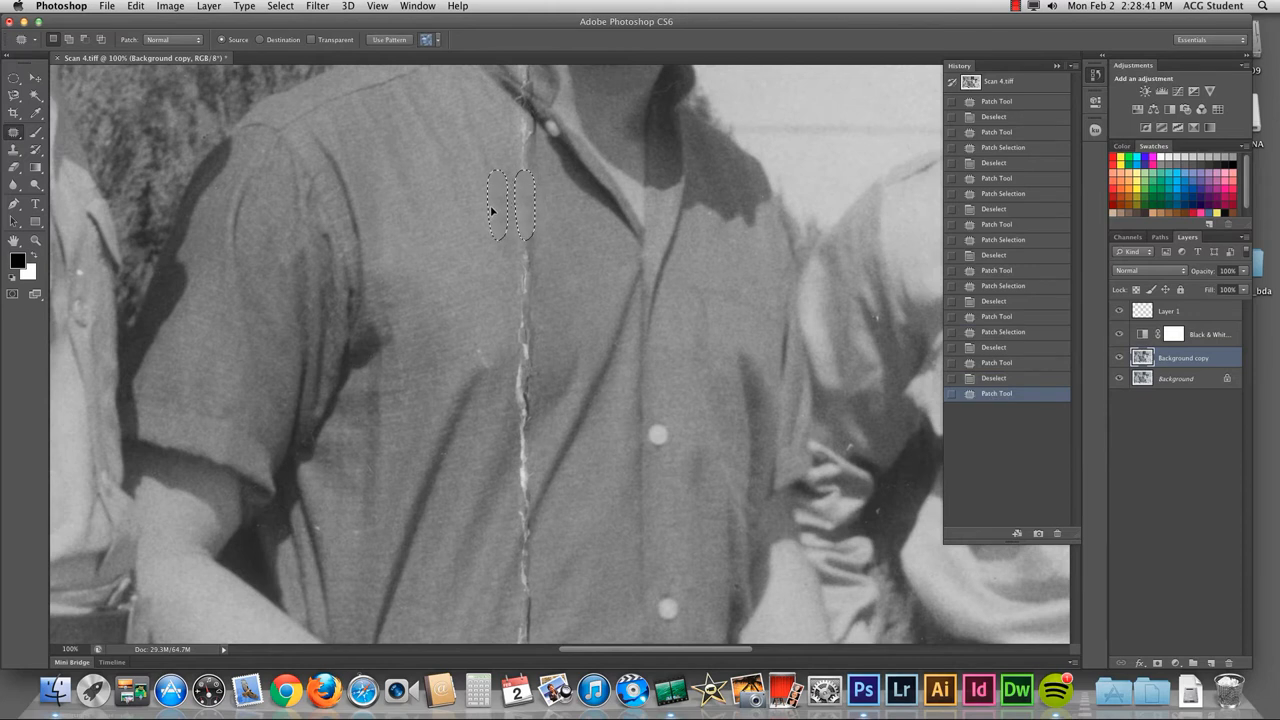
key("super+d")
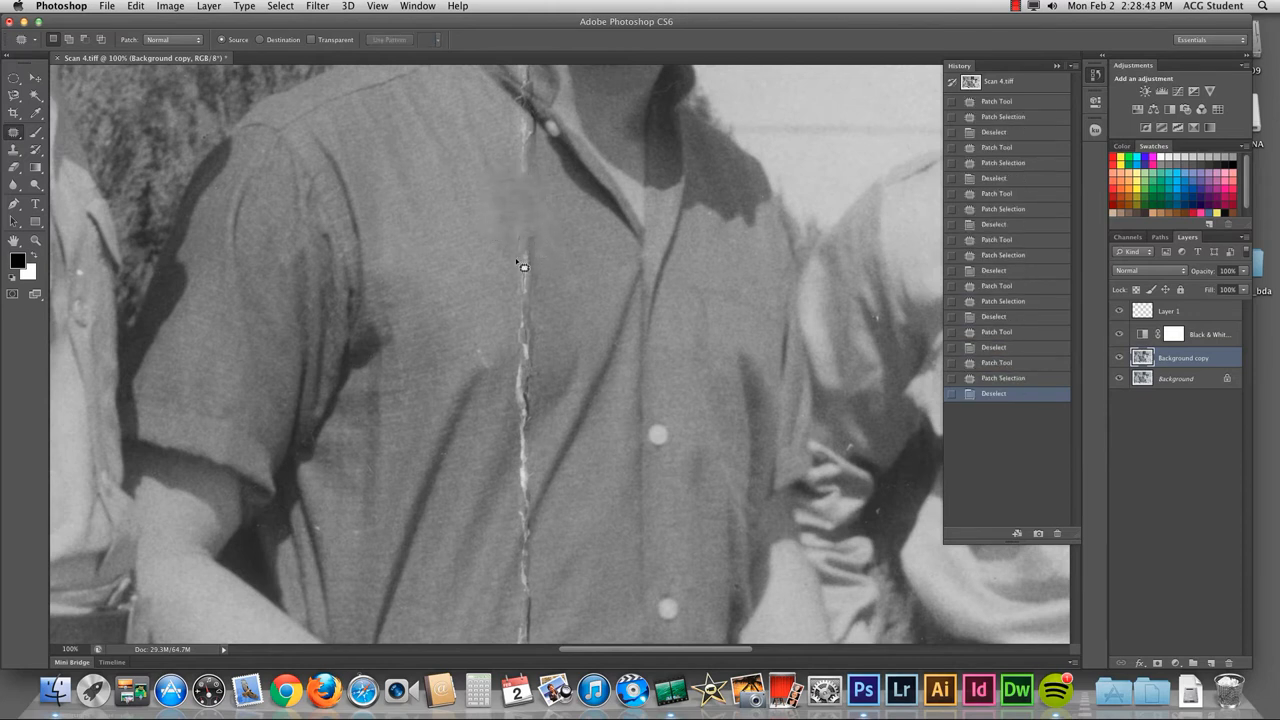
left_click_drag(535, 259, 566, 268)
key("super+d")
mouse_move(515, 315)
left_mouse_down()
mouse_move(536, 337)
mouse_move(535, 305)
mouse_move(573, 320)
left_mouse_up()
key("super+d")
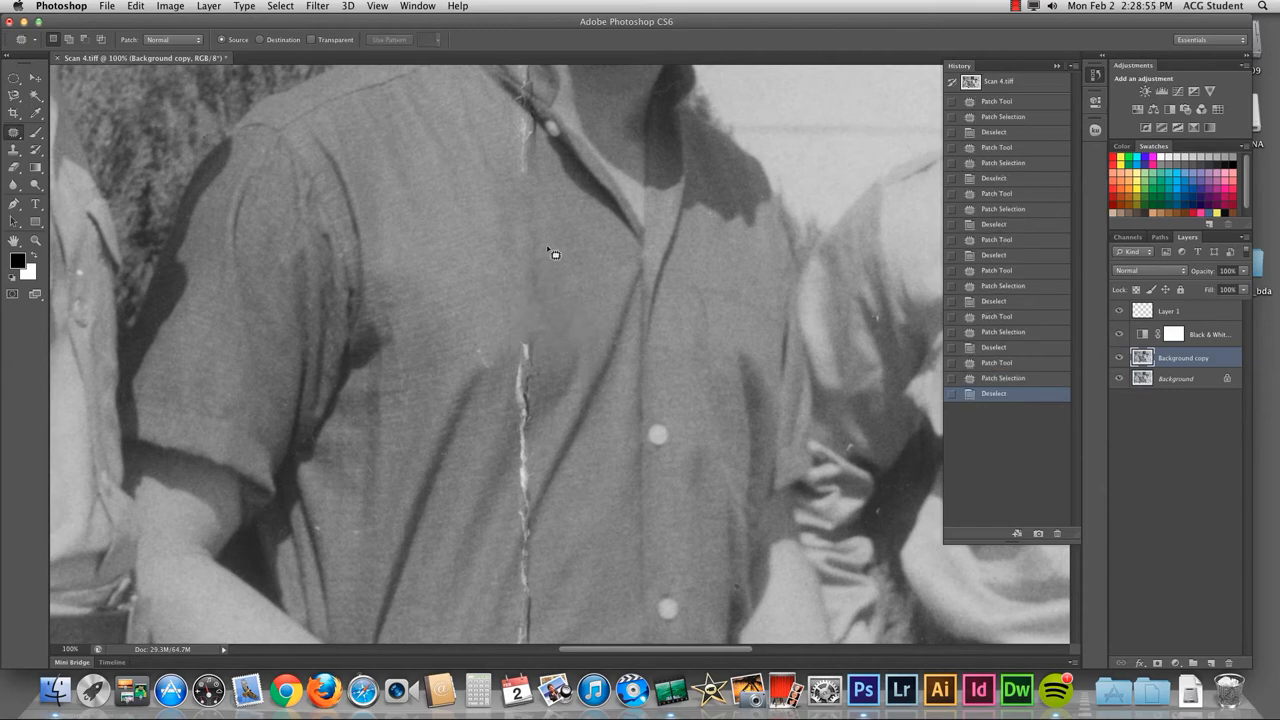
Patch the blurry repaired strip on the middle man's chest again with fabric texture beside it
scroll(555, 254, "down", 4)
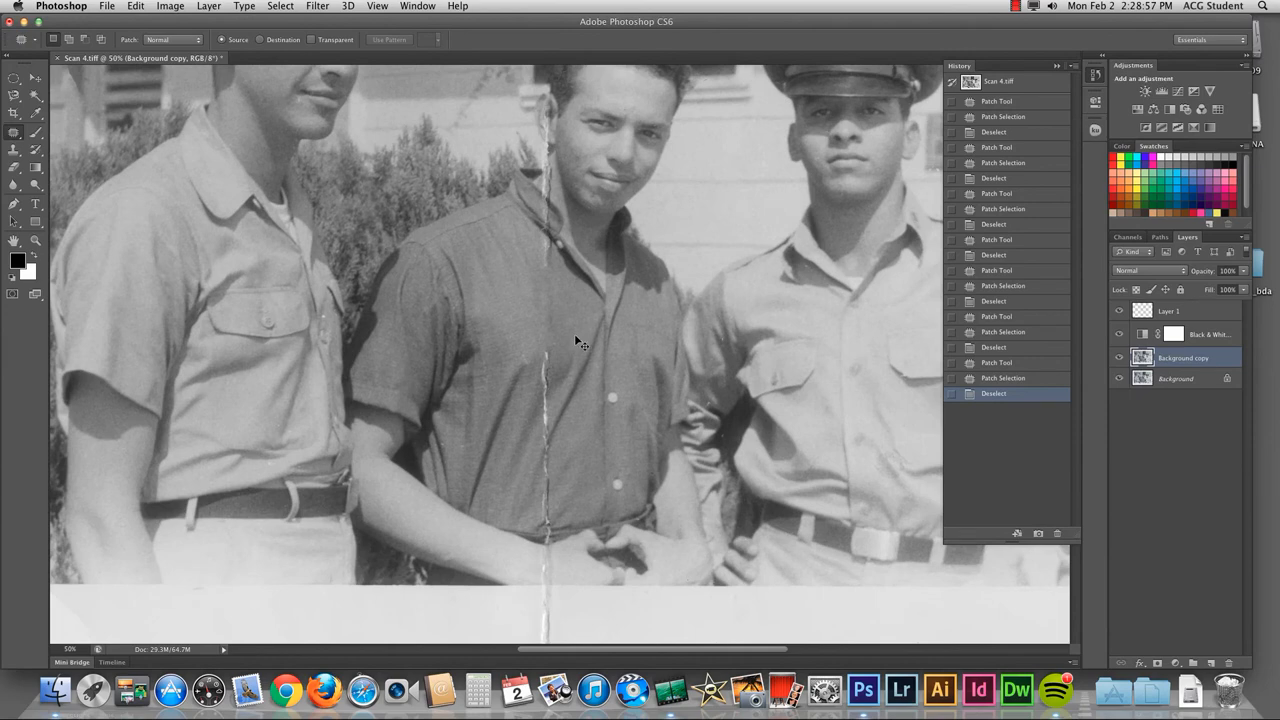
scroll(574, 333, "up", 4)
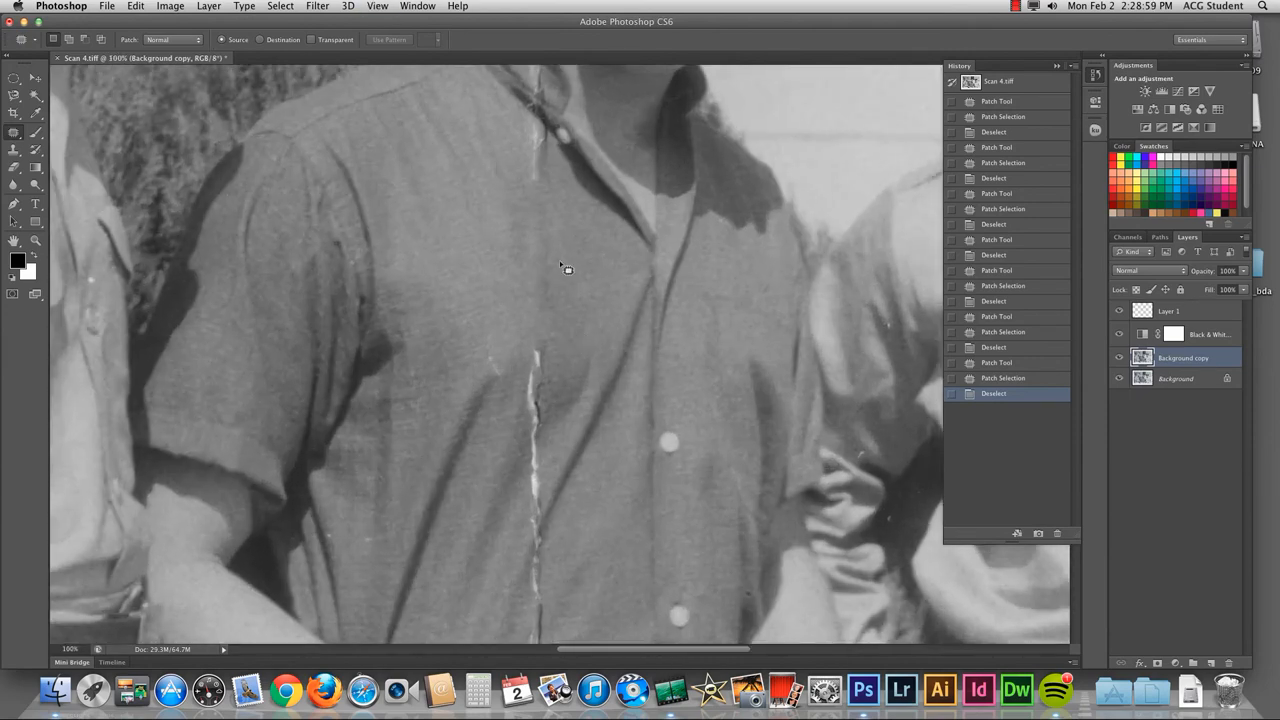
mouse_move(550, 242)
left_mouse_down()
mouse_move(544, 307)
mouse_move(556, 255)
mouse_move(592, 281)
left_mouse_up()
key("super+d")
mouse_move(541, 206)
left_mouse_down()
mouse_move(538, 294)
mouse_move(556, 297)
mouse_move(548, 207)
left_mouse_up()
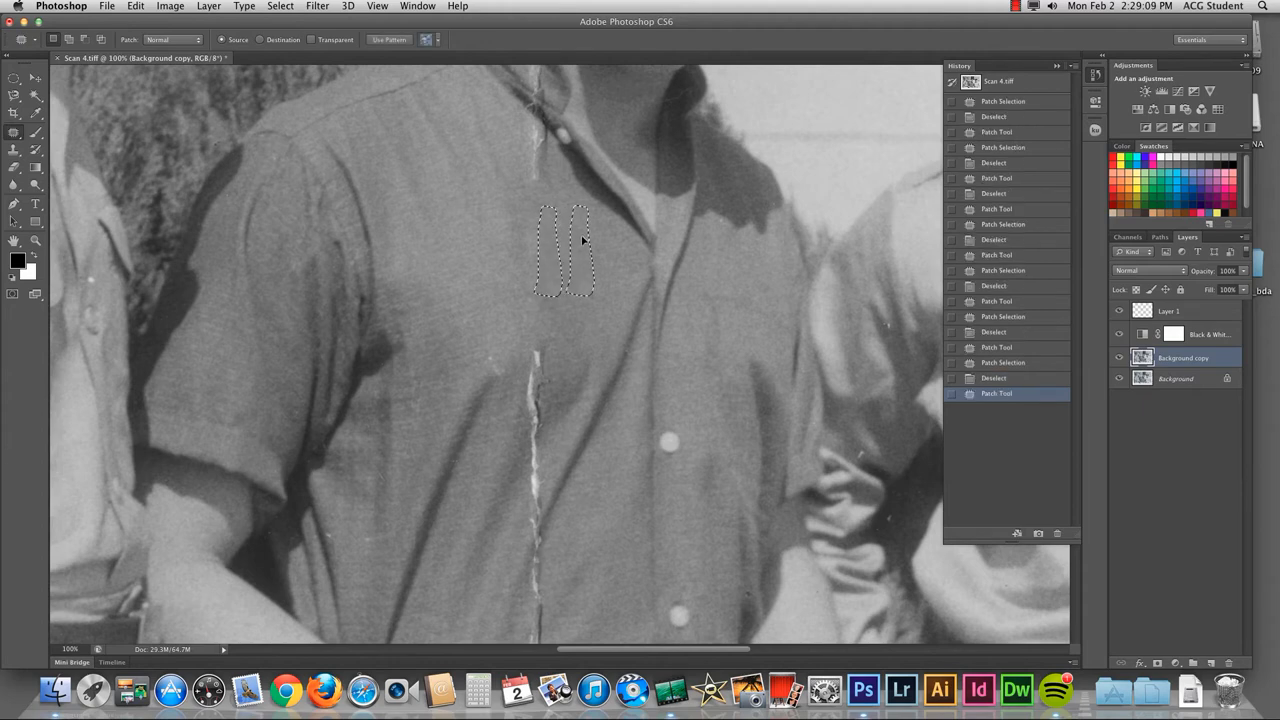
key("super+d")
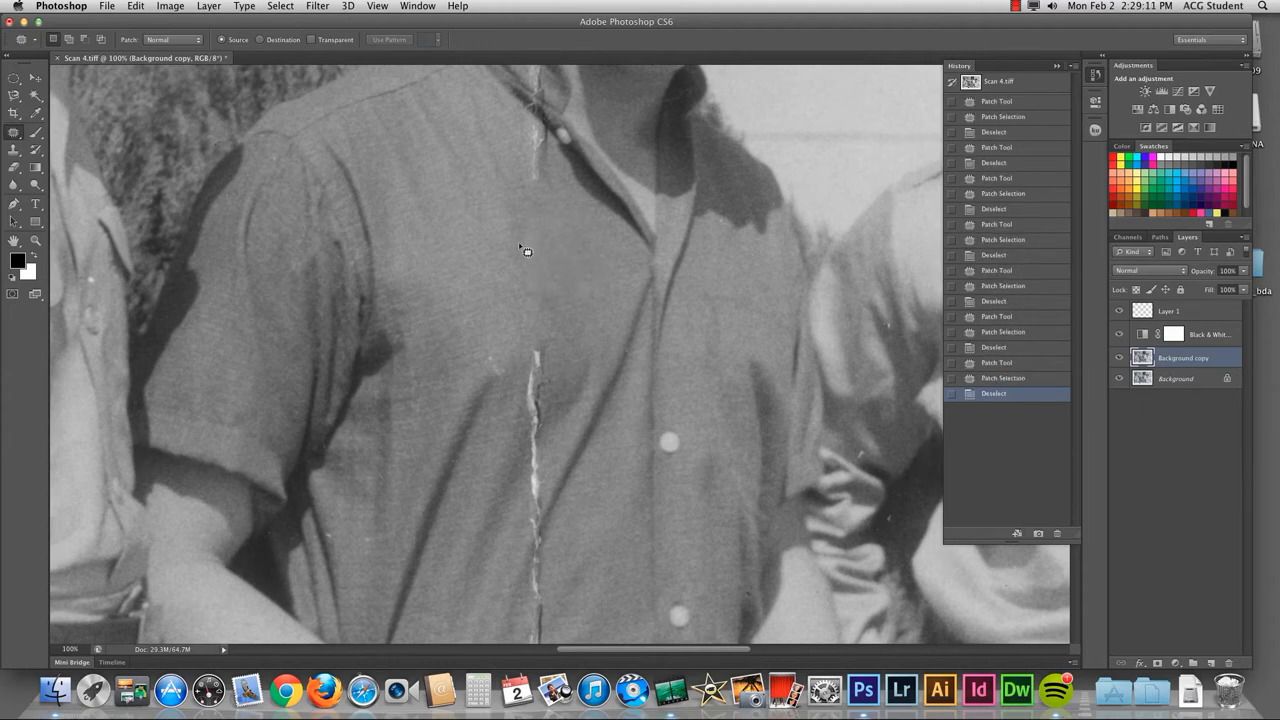
Switch to the Spot Healing Brush and make Layer 1 the active layer
key("super+minus")
key("super+minus")
key("super+minus")
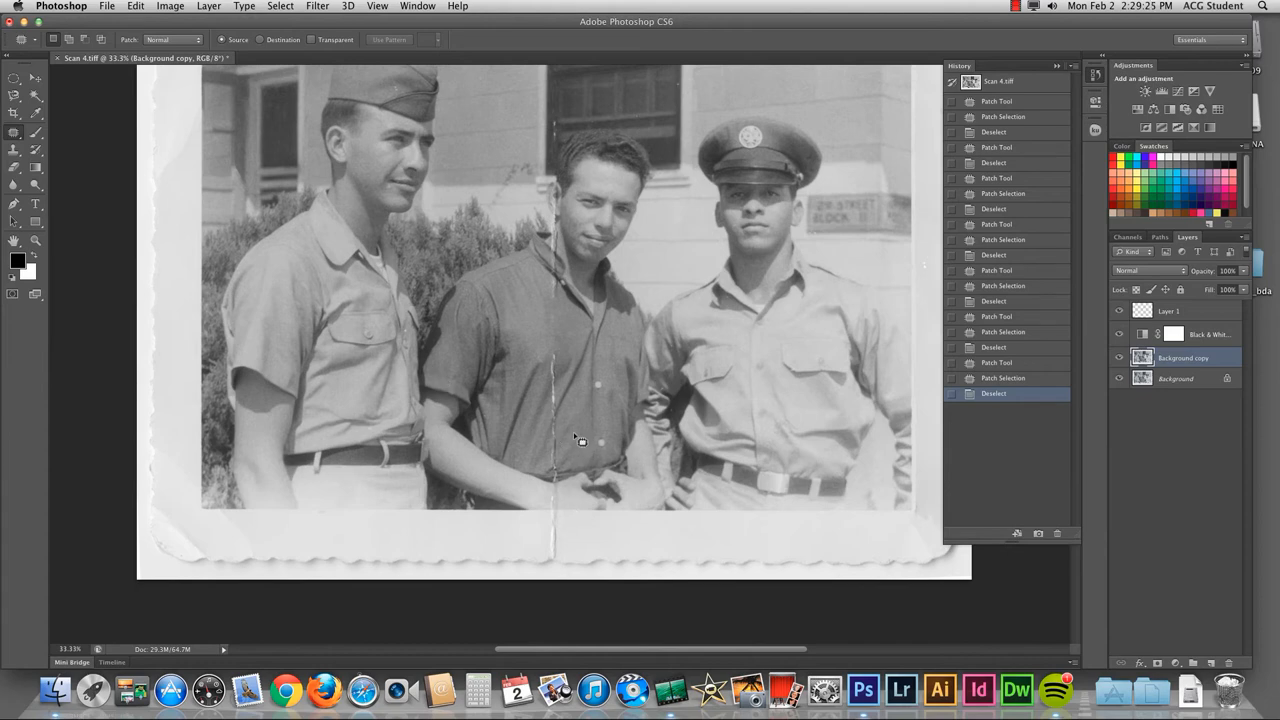
key("super+plus")
key("super+plus")
key("super+plus")
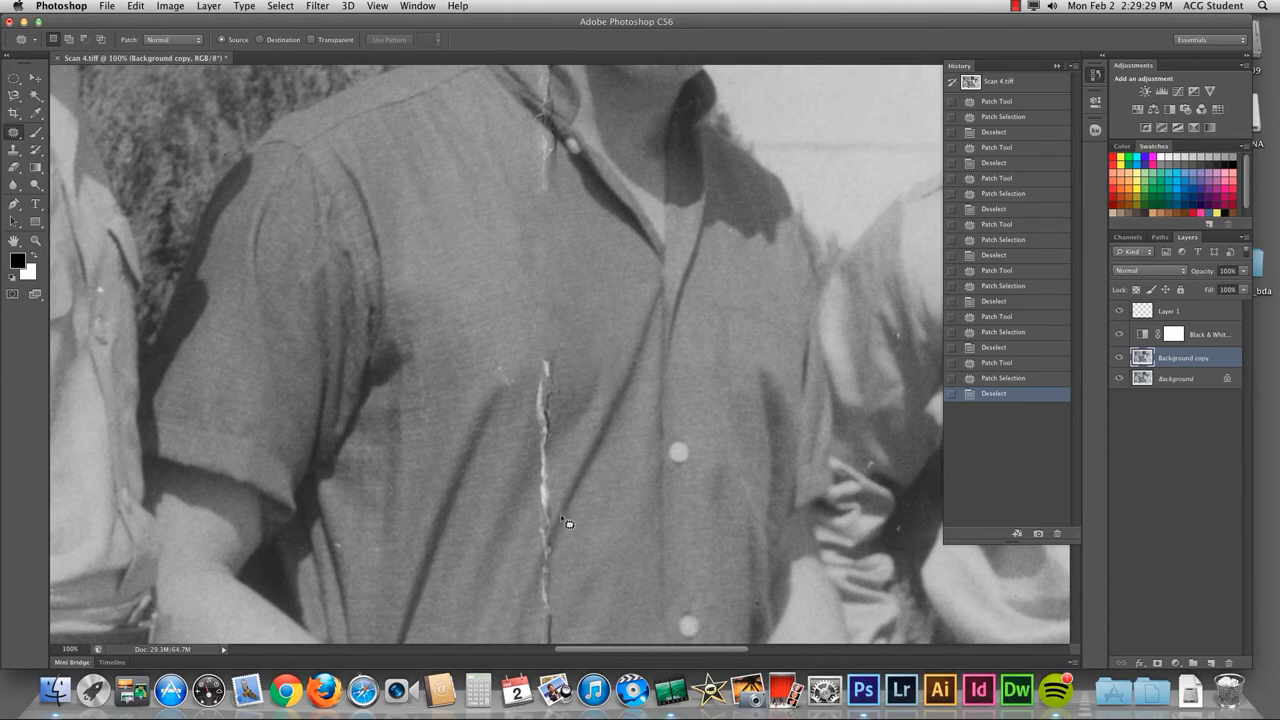
left_click(14, 132)
left_click(59, 136)
left_click(1178, 314)
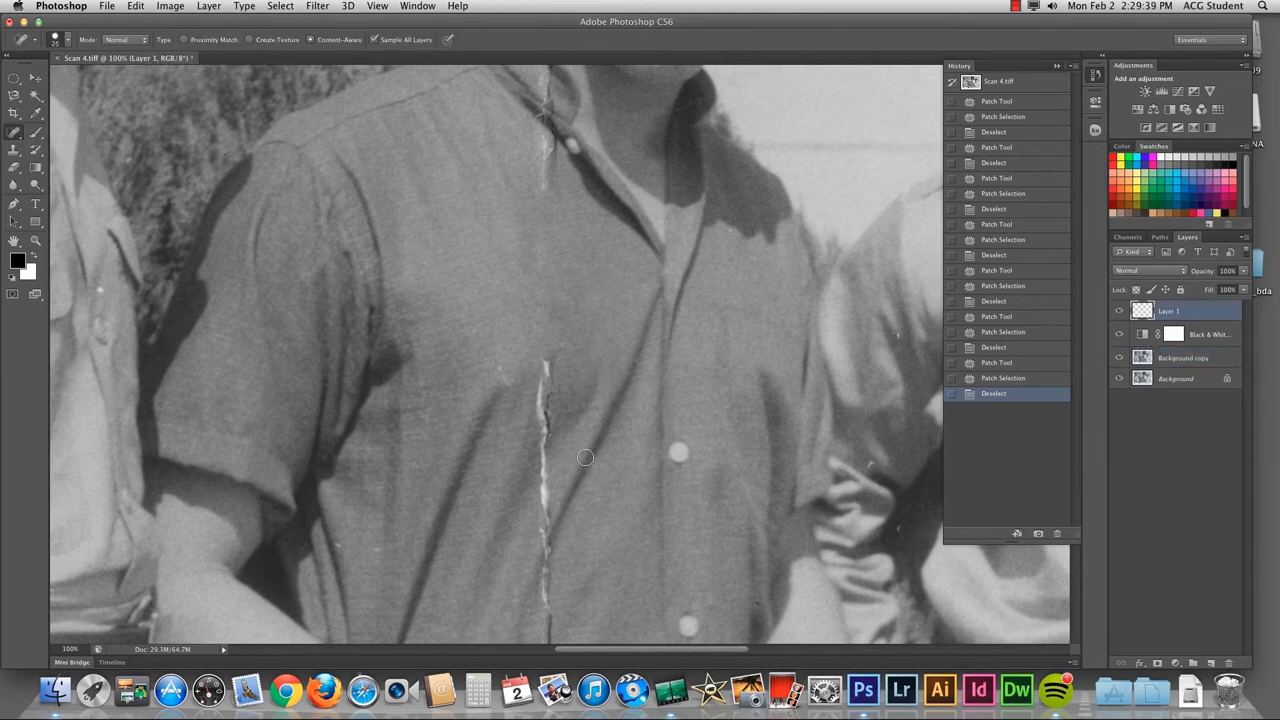
Enlarge the brush and heal the crease on the middle man's lower shirt, above the waist
key("]")
scroll(540, 372, "down", 5)
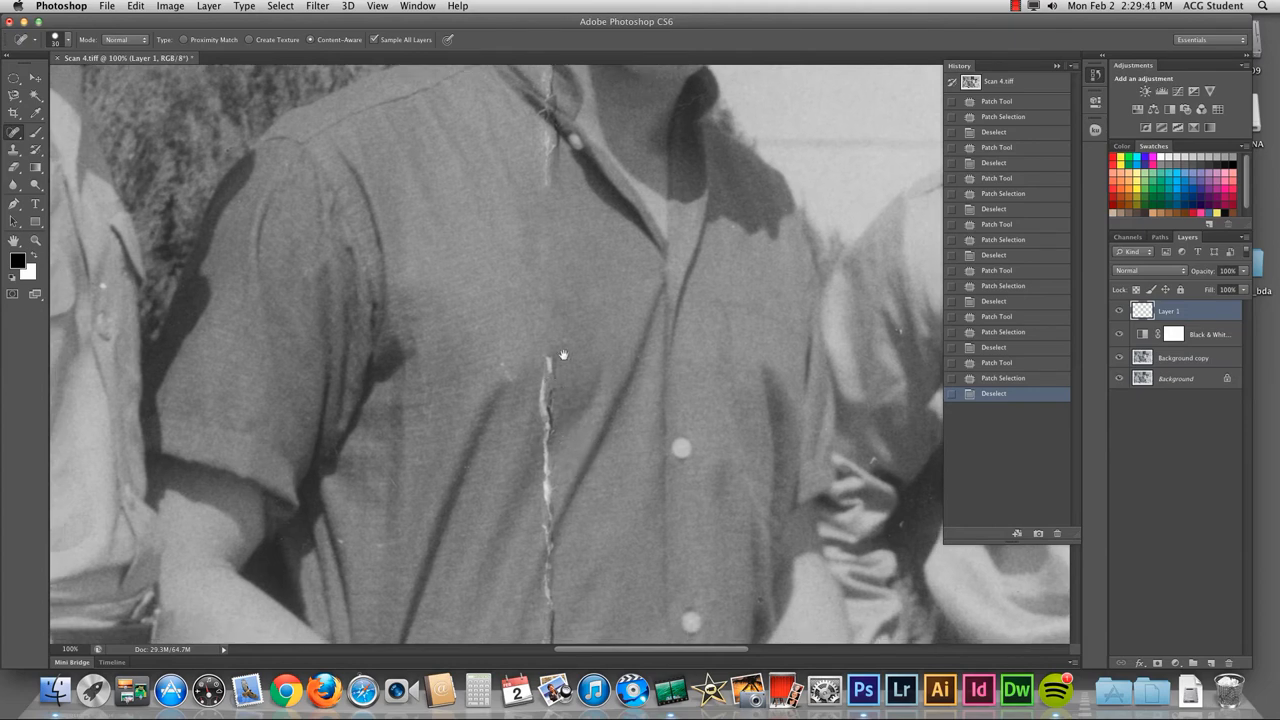
left_click_drag(534, 404, 536, 516)
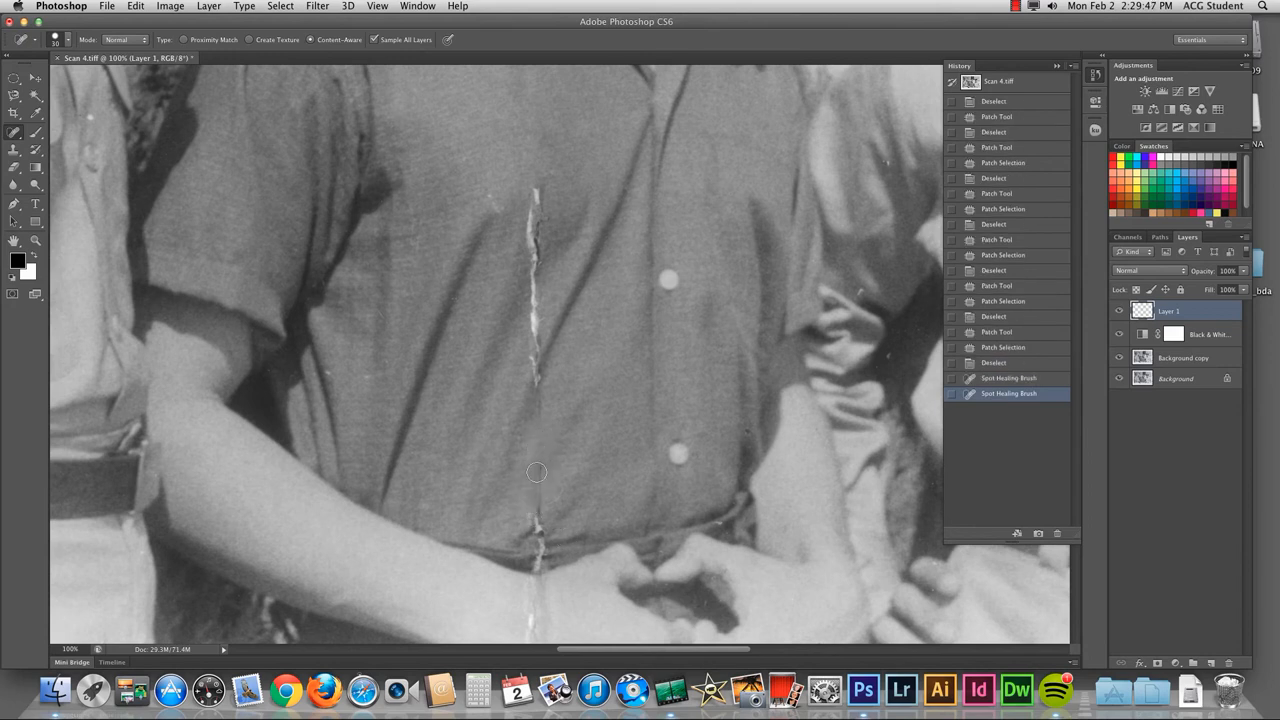
mouse_move(536, 472)
left_mouse_down()
mouse_move(540, 512)
mouse_move(562, 494)
left_mouse_up()
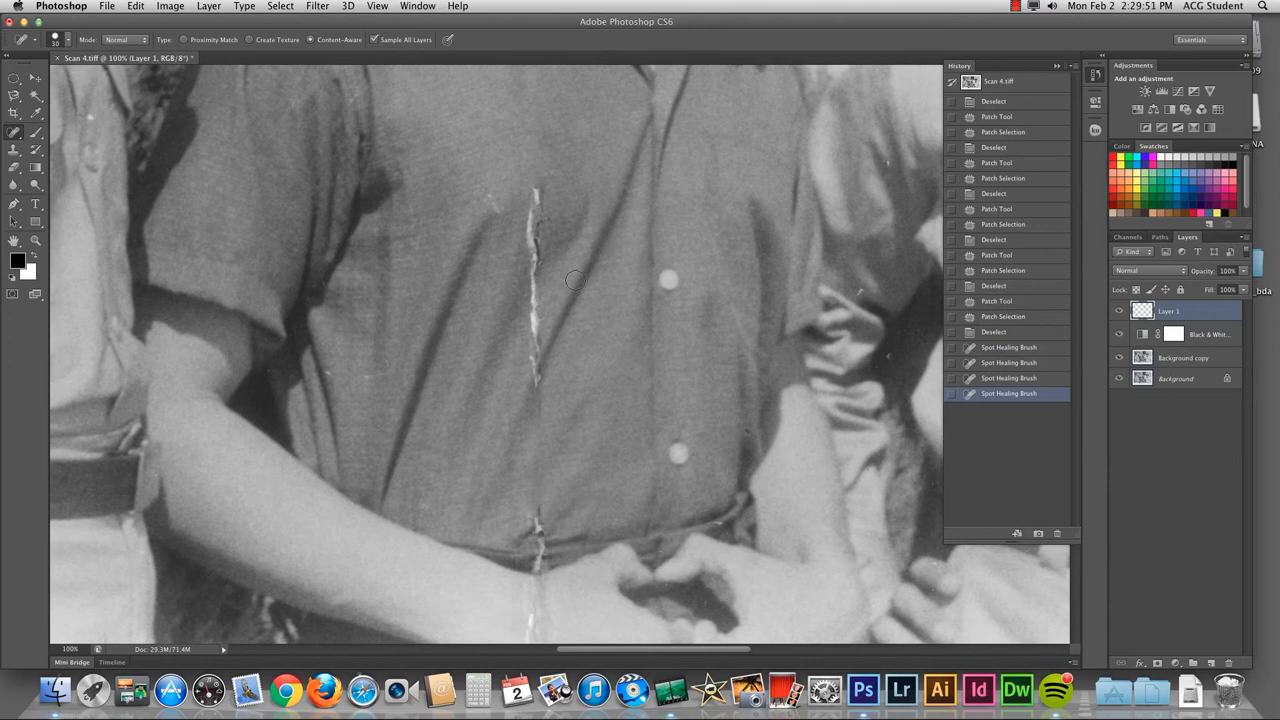
Heal the bright crease streaks running through the folds at the middle of the shirt with the Spot Healing Brush
left_click_drag(529, 304, 540, 336)
left_click_drag(539, 184, 531, 258)
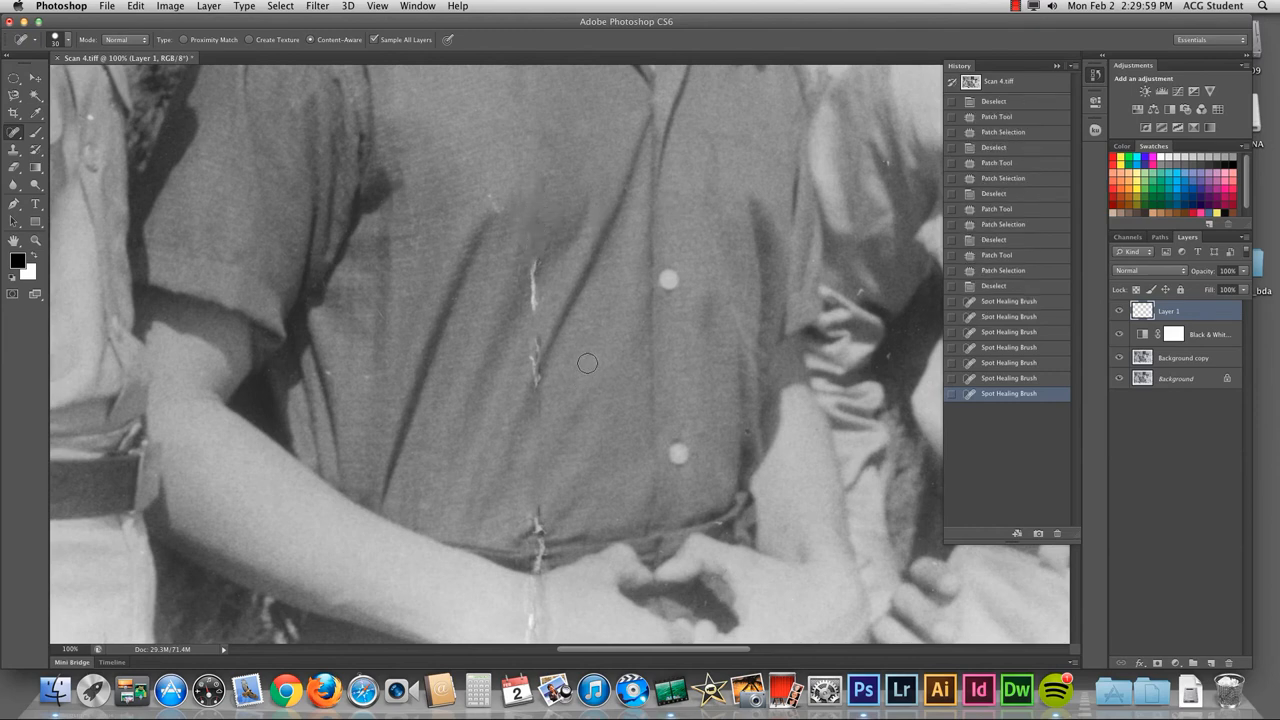
key("super+plus")
left_click_drag(505, 167, 544, 393)
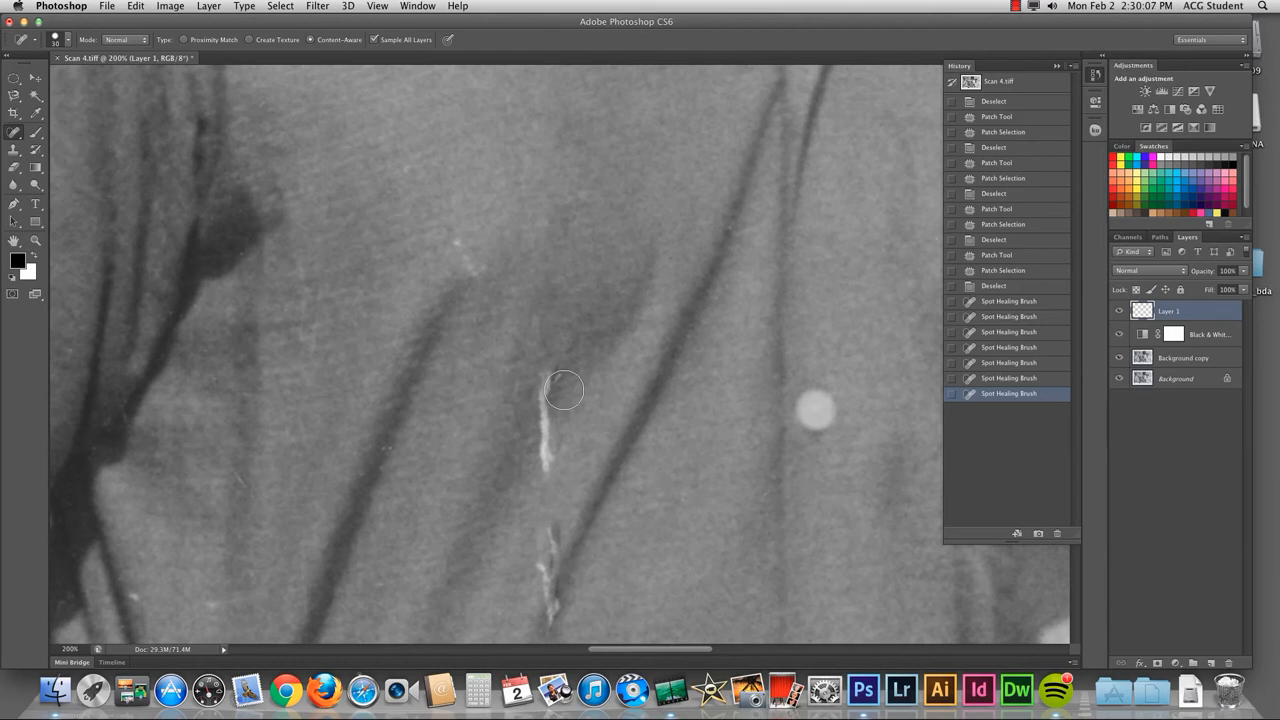
left_click_drag(546, 377, 547, 467)
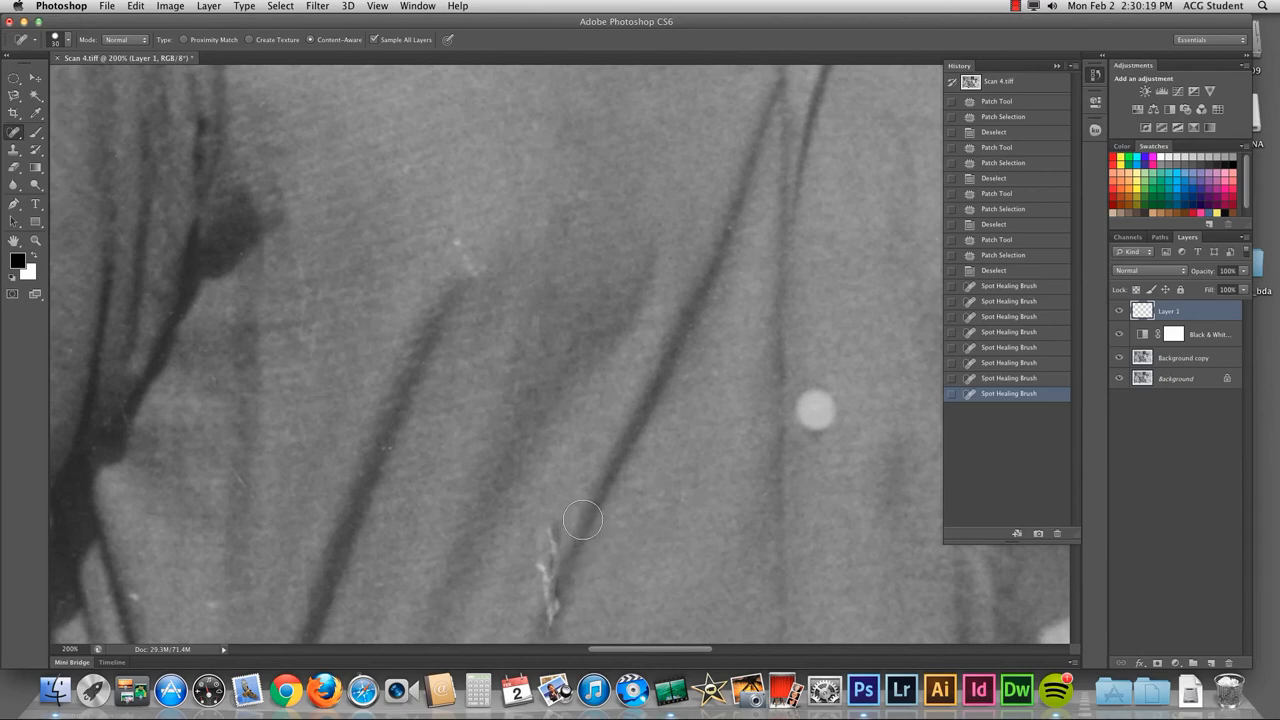
Heal the crease traces on the shirt just above its hem
left_click_drag(585, 391, 550, 155)
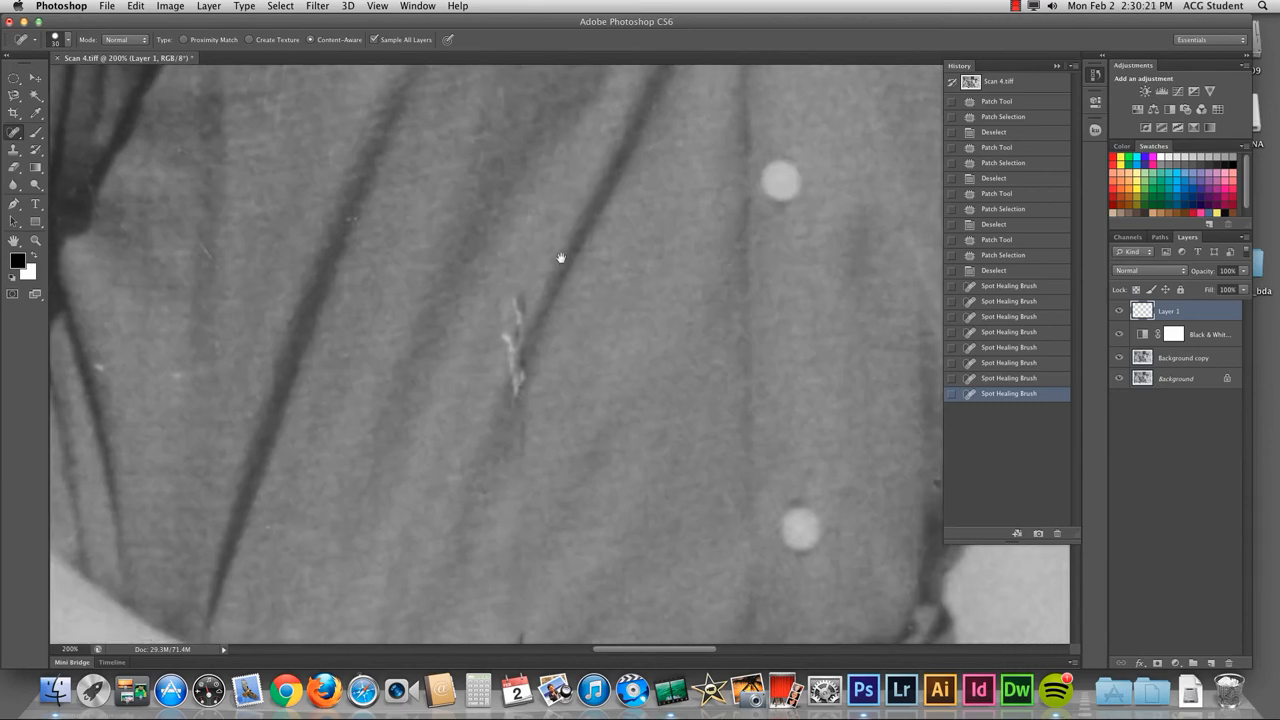
left_click_drag(580, 494, 586, 286)
mouse_move(521, 410)
left_mouse_down()
mouse_move(533, 450)
mouse_move(499, 422)
left_mouse_up()
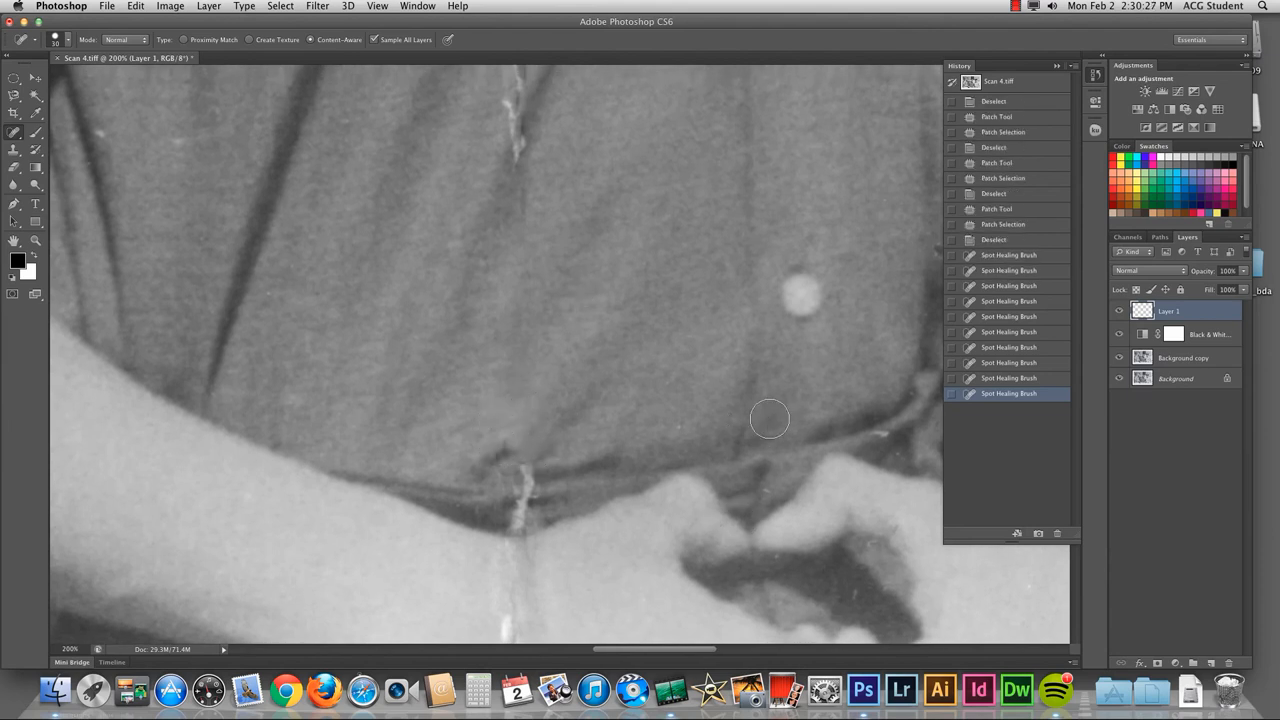
With an enlarged Clone Stamp brush, rebuild the photo's lower edge where the crease crosses into the white border
left_click_drag(644, 456, 606, 233)
left_click_drag(552, 409, 562, 377)
key("s")
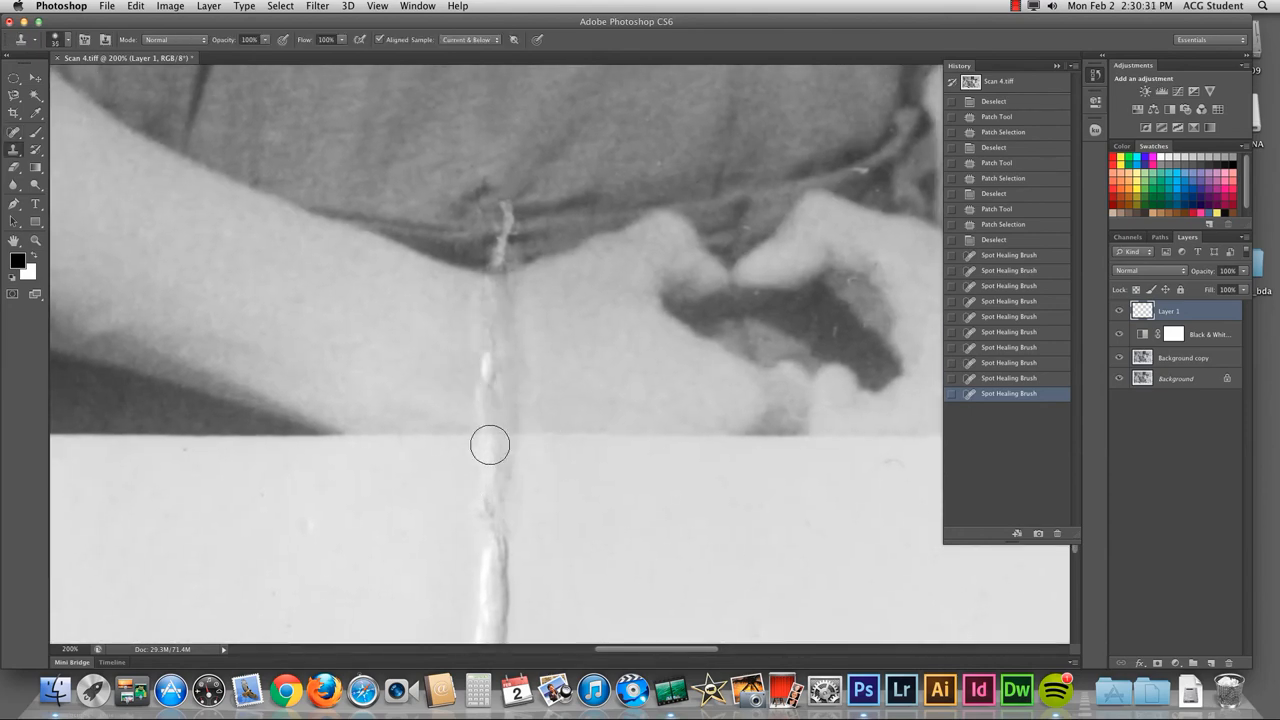
left_click(569, 432, "alt")
key("bracketright")
key("bracketright")
key("bracketright")
left_click(514, 434)
left_click_drag(514, 434, 556, 431)
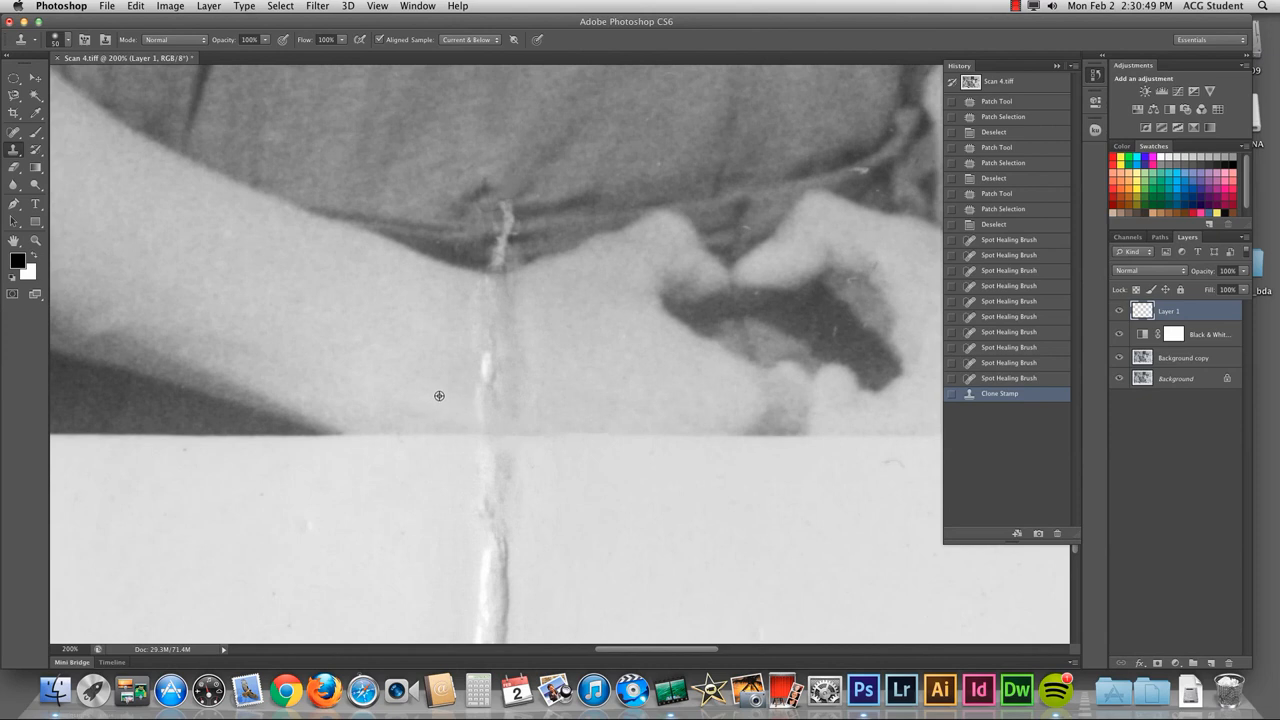
Clone clean skin texture over the crease on the middle man's wrist, from the photo's lower edge up to the hem
left_click_drag(484, 400, 509, 397)
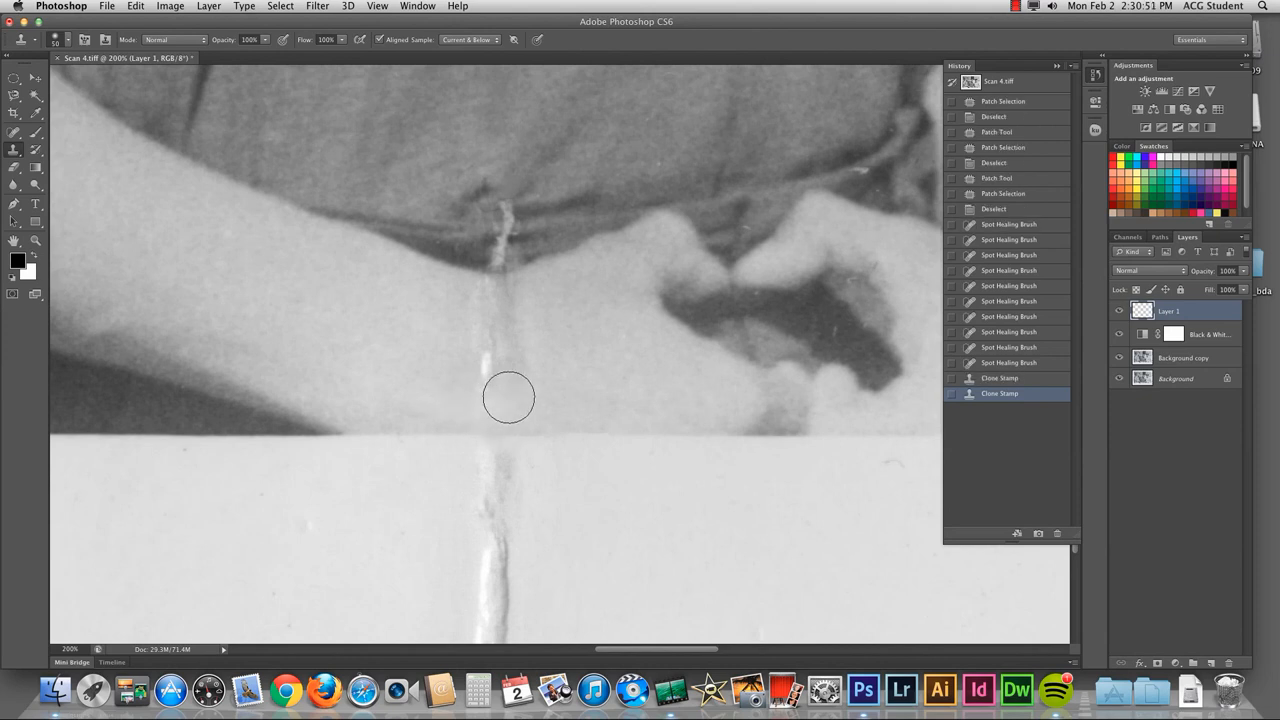
left_click(495, 385)
left_click(491, 369)
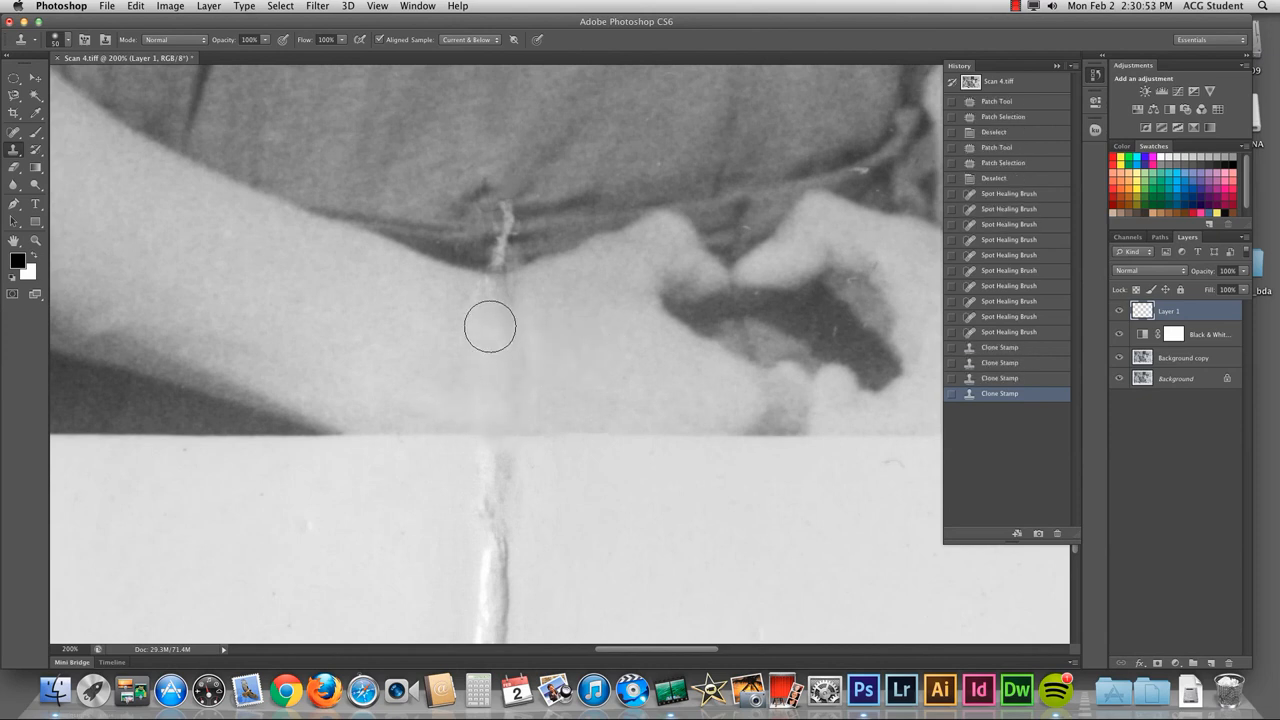
left_click(490, 326)
left_click(486, 303)
left_click(529, 383)
left_click(512, 322)
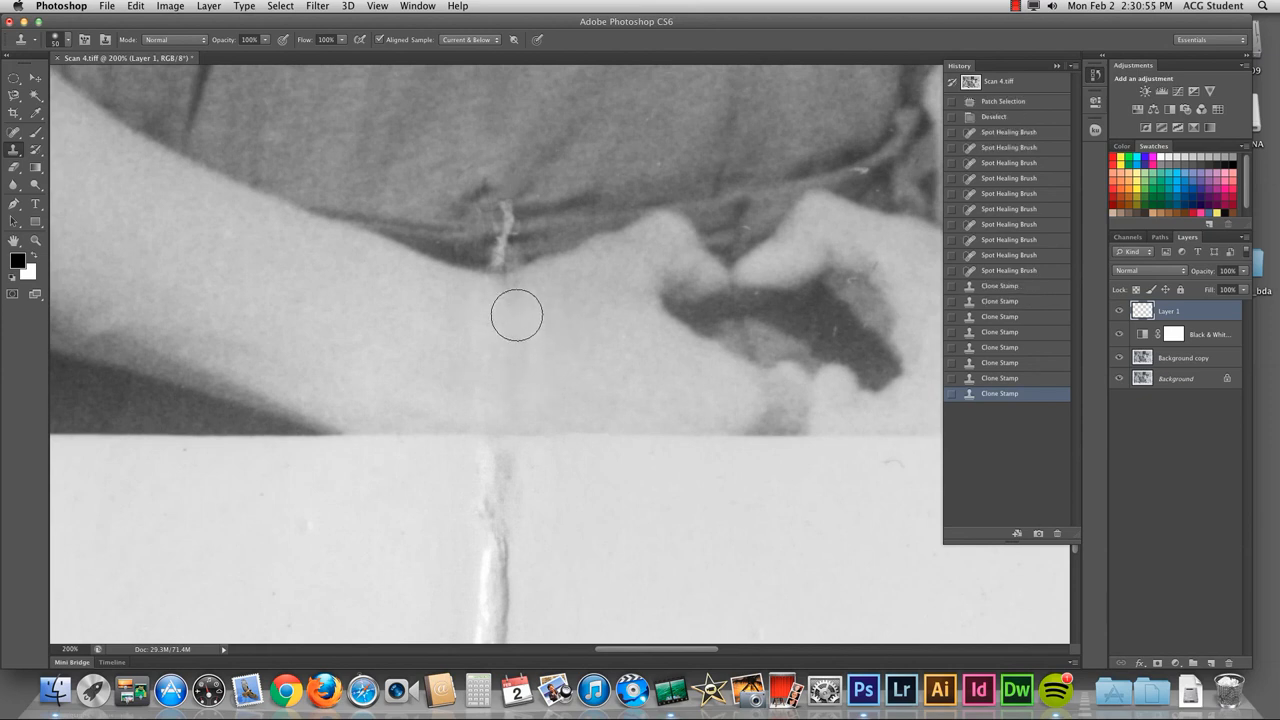
left_click(498, 278)
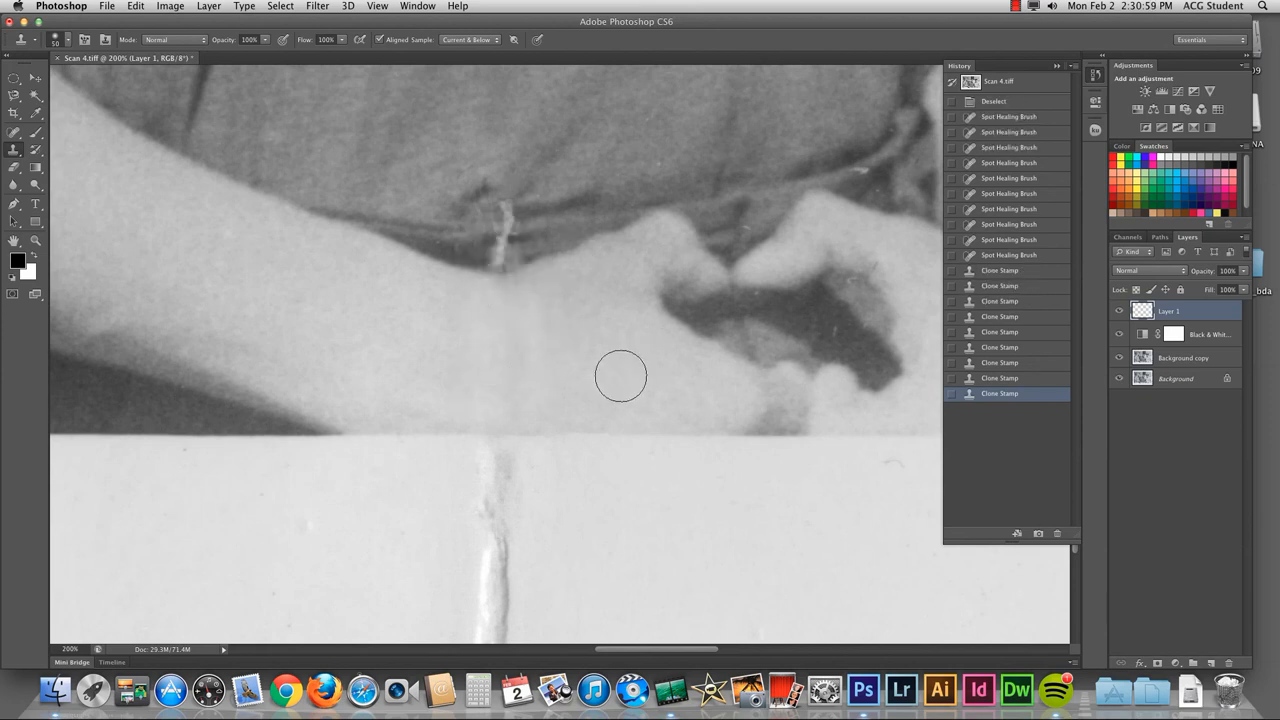
scroll(620, 376, "down", 5)
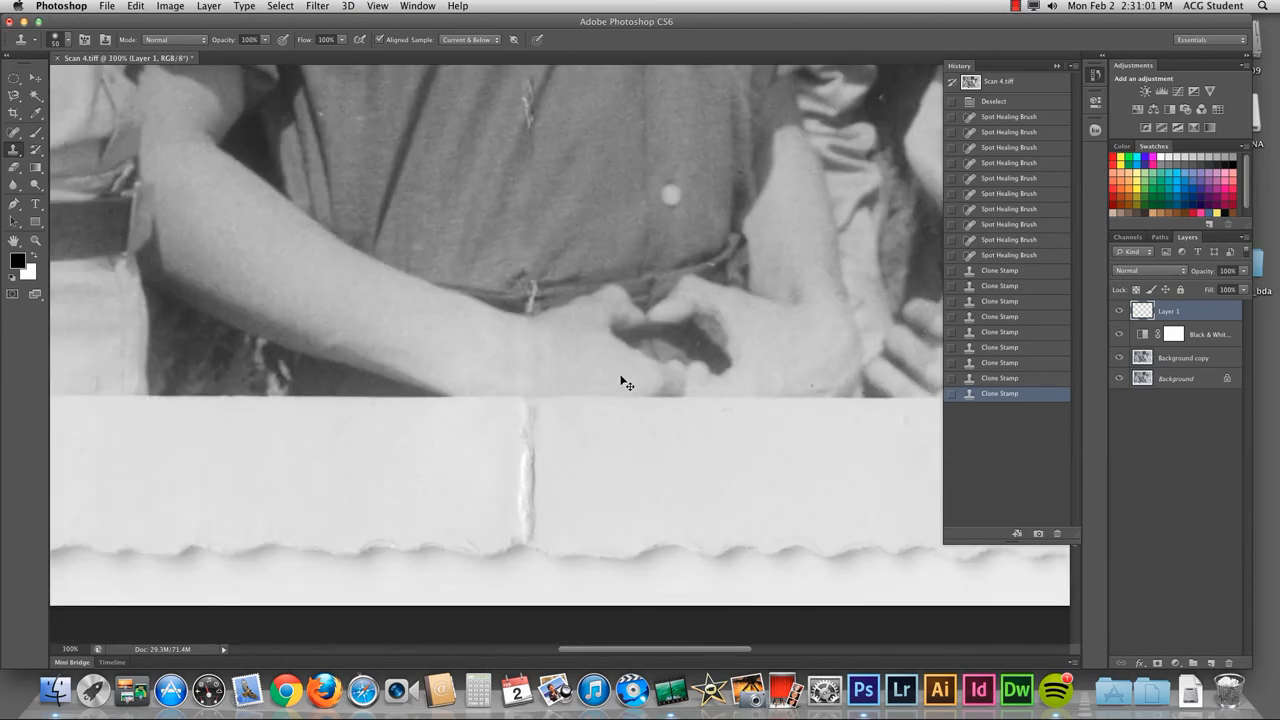
scroll(620, 380, "down", 1)
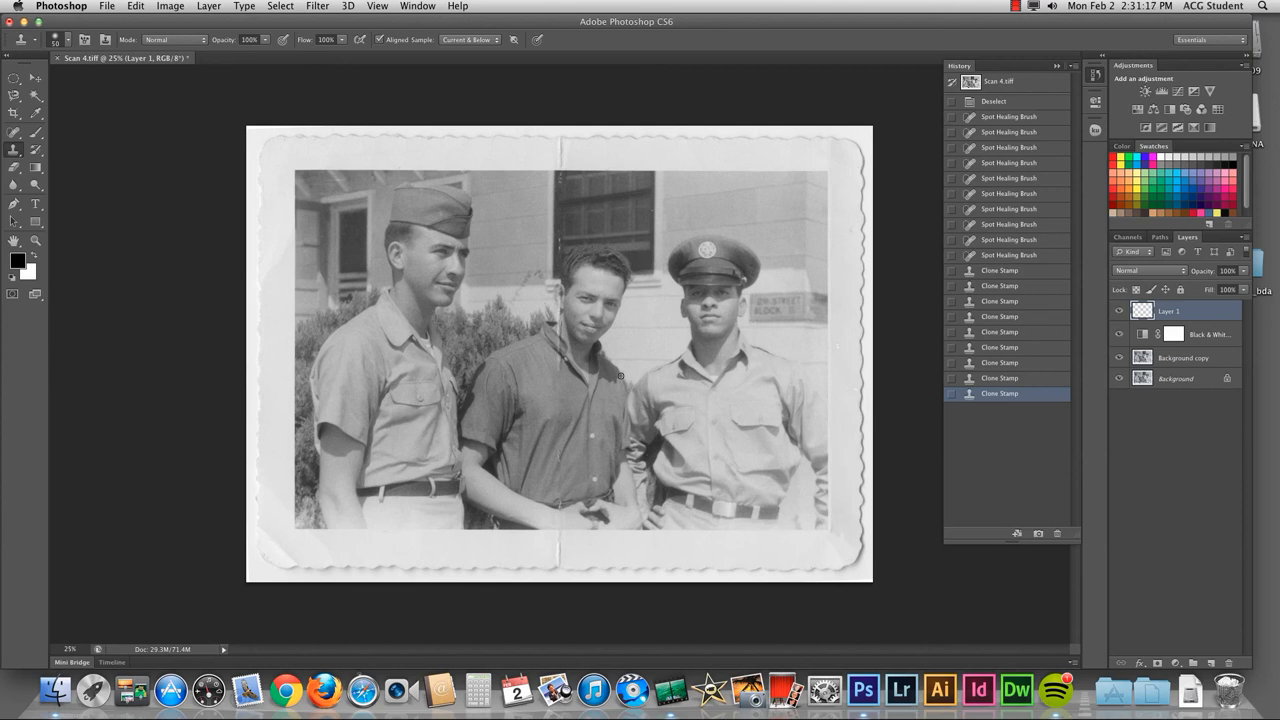
left_click(1016, 6)
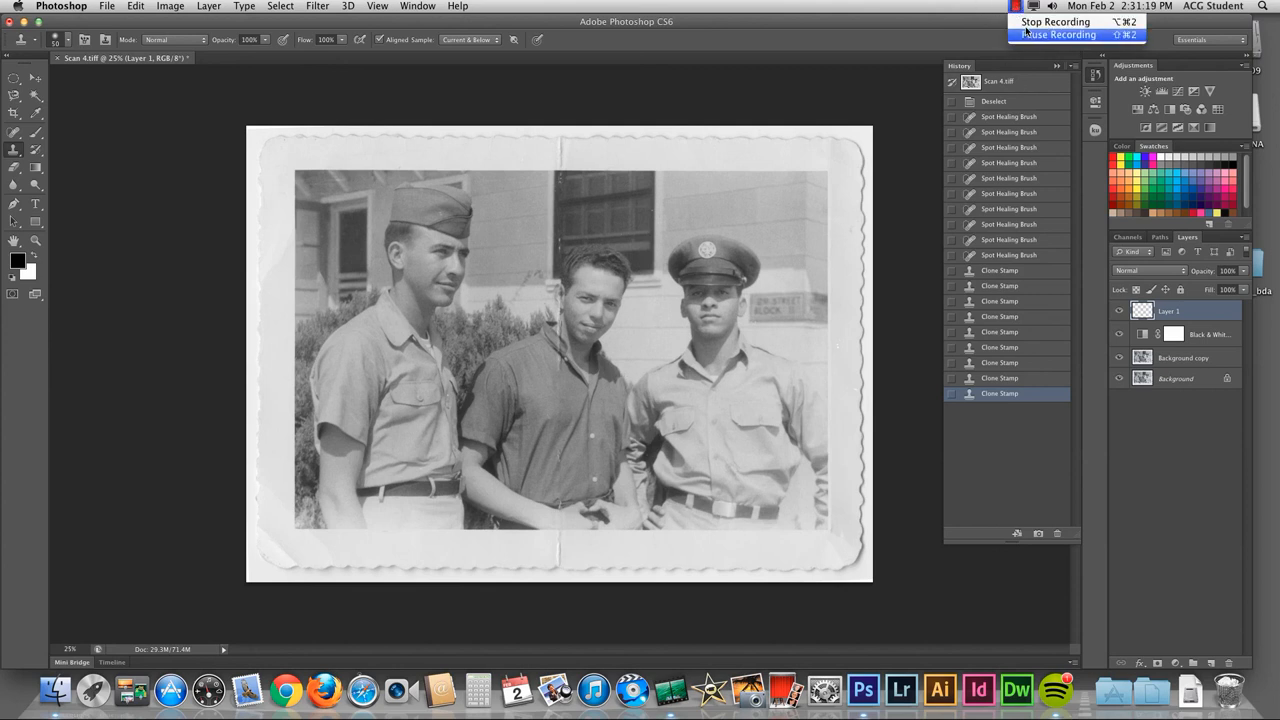